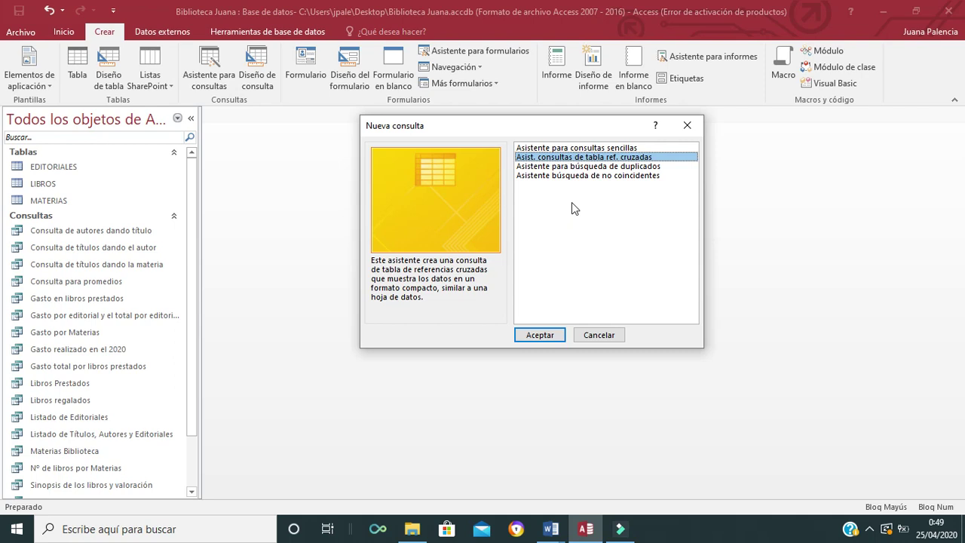
- Start the crosstab query wizard and use the LIBROS table as the source of the fields
click(540, 335)
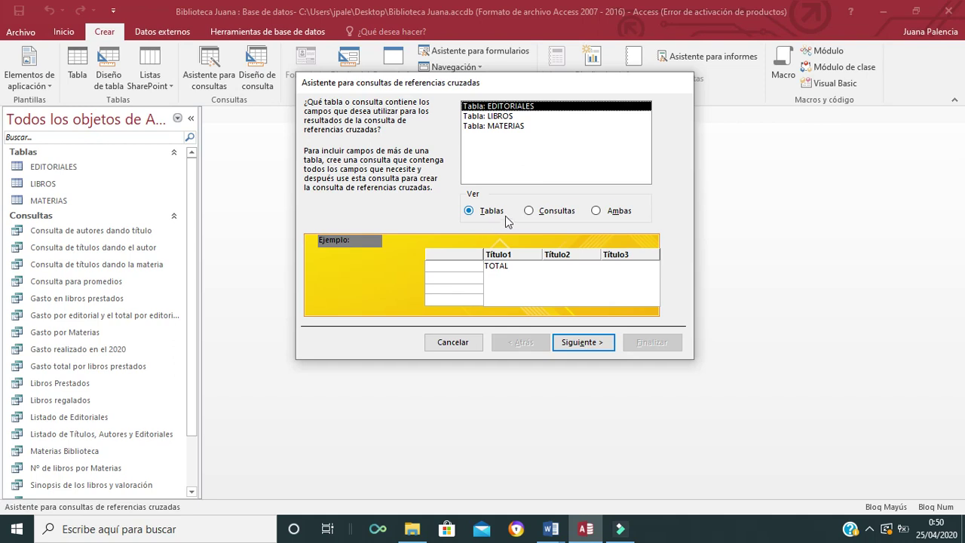
click(537, 212)
click(537, 212)
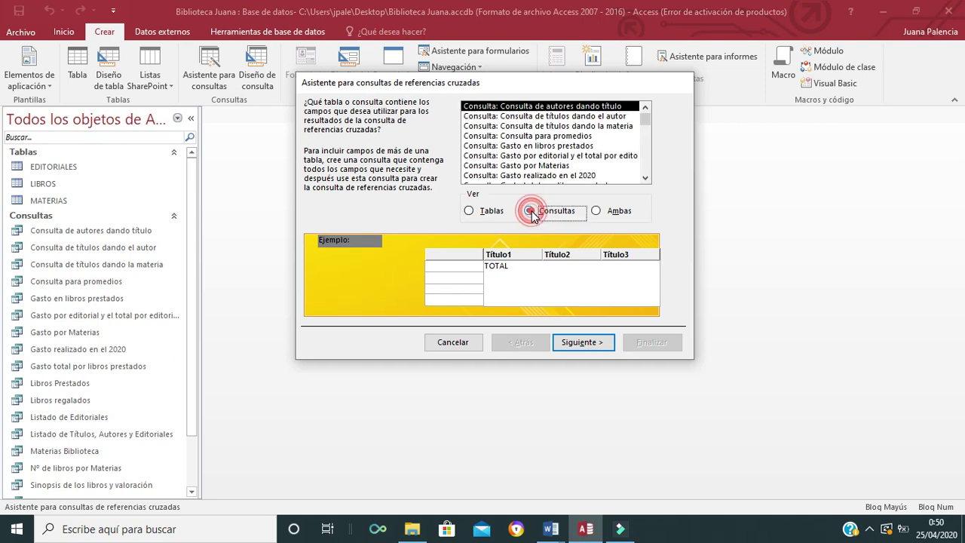
mouse_move(640, 120)
mouse_down()
mouse_move(644, 161)
mouse_move(642, 107)
mouse_up()
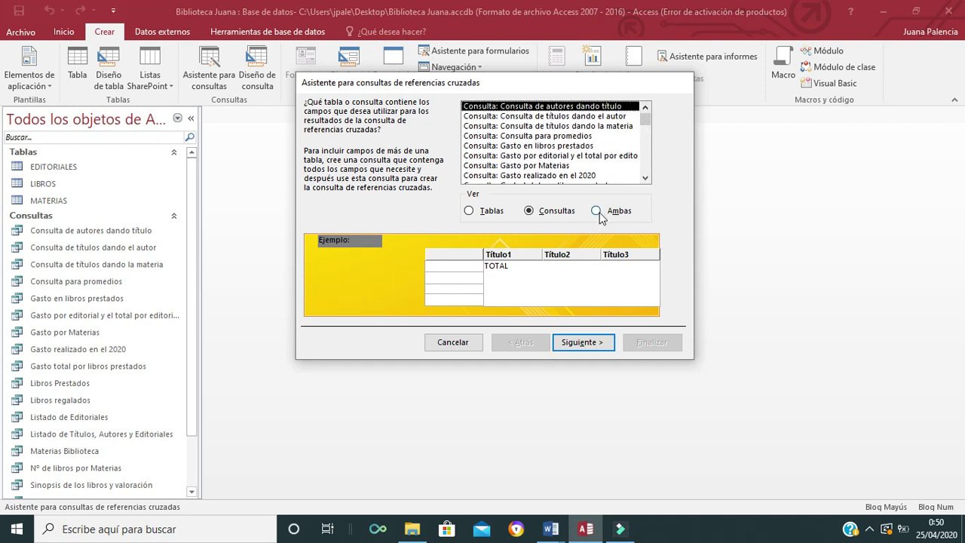
click(595, 211)
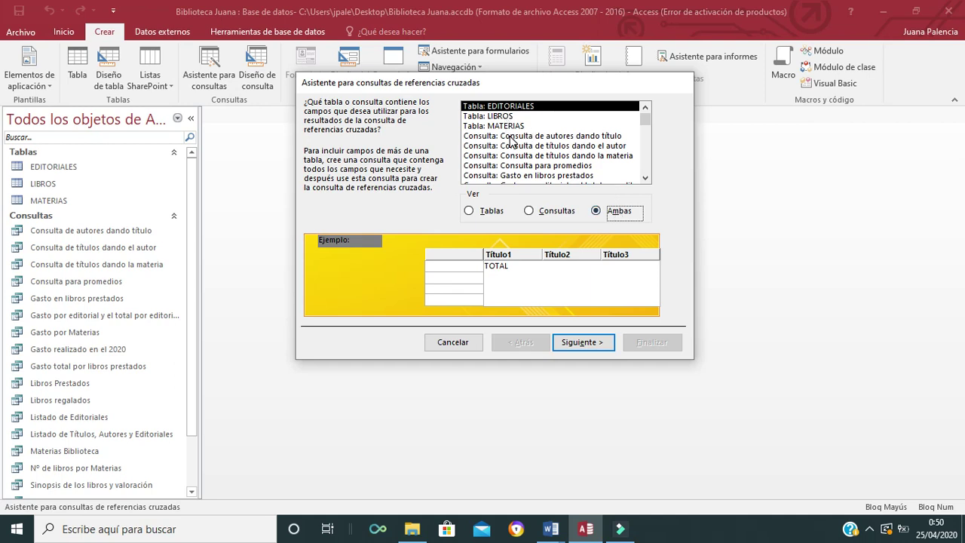
click(470, 211)
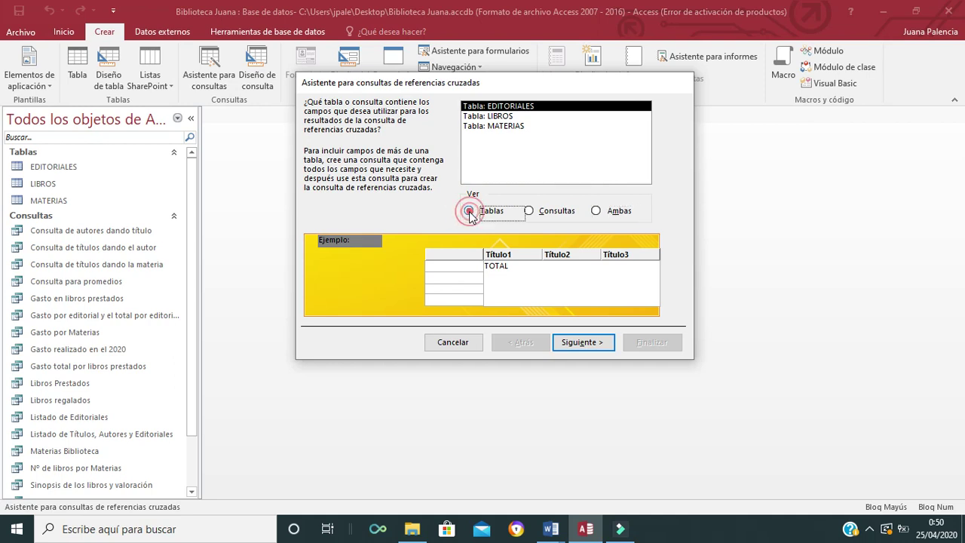
click(497, 117)
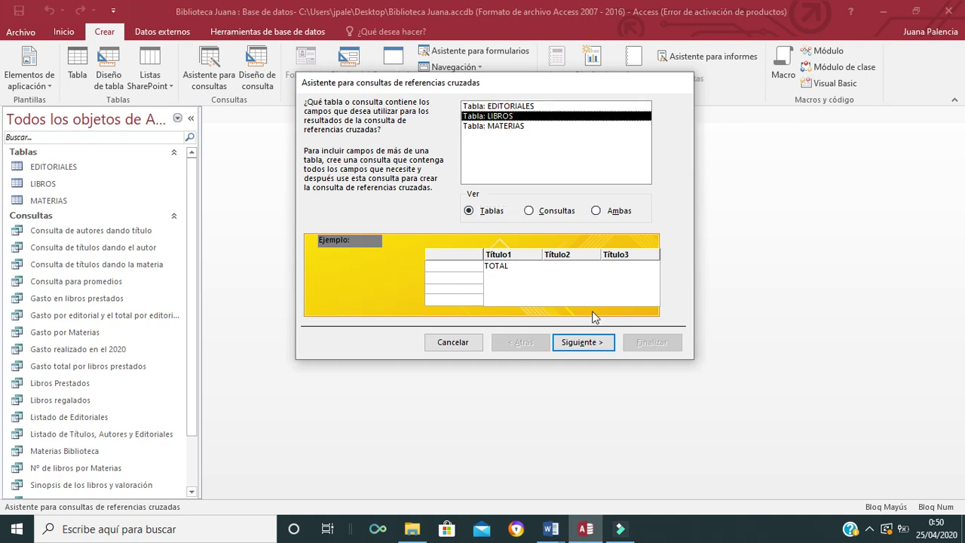
click(594, 343)
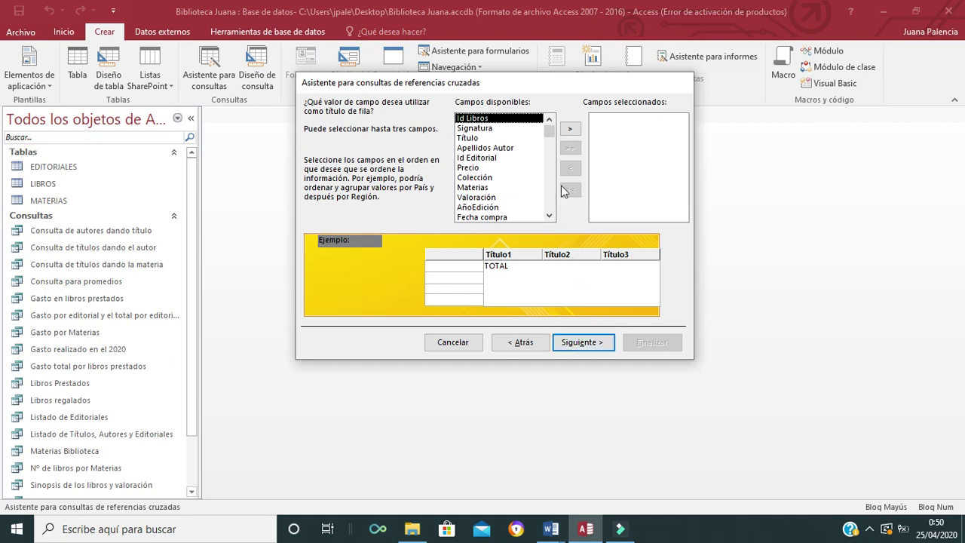
- Add the Materias field as the row heading of the crosstab query and continue
mouse_move(549, 138)
mouse_down()
mouse_move(551, 205)
mouse_move(550, 138)
mouse_up()
click(485, 188)
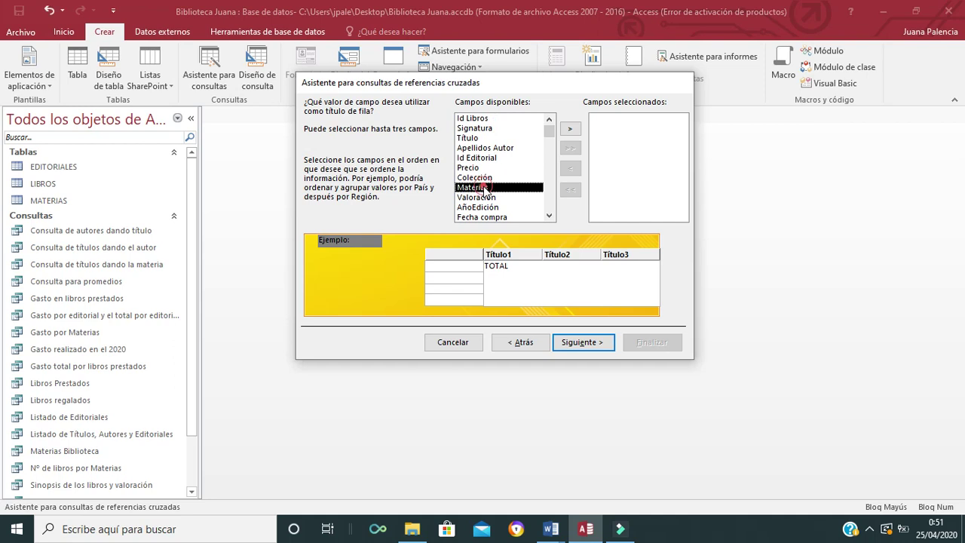
click(571, 129)
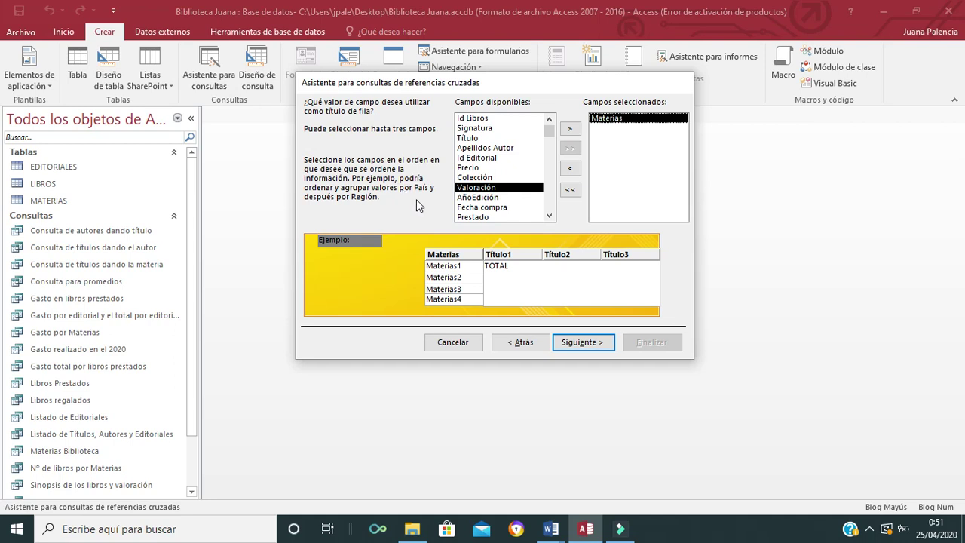
click(592, 343)
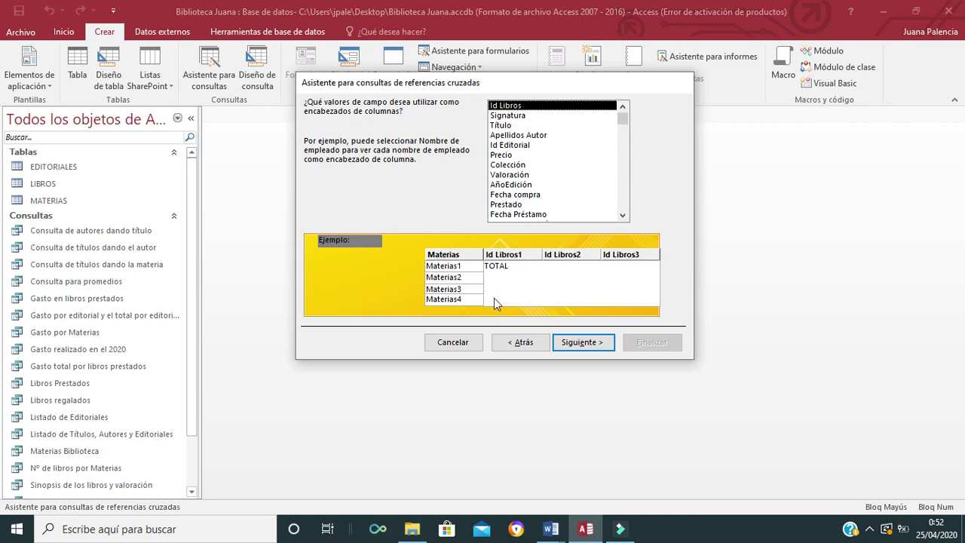
- Use Título as the column heading and calculate the Cuenta of Id Libros at each intersection, with row sums included
click(503, 125)
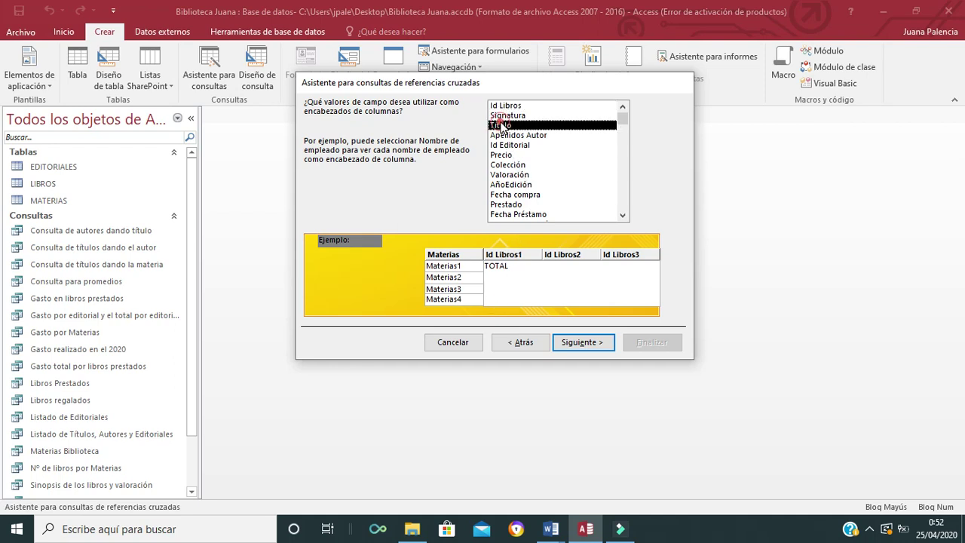
click(586, 343)
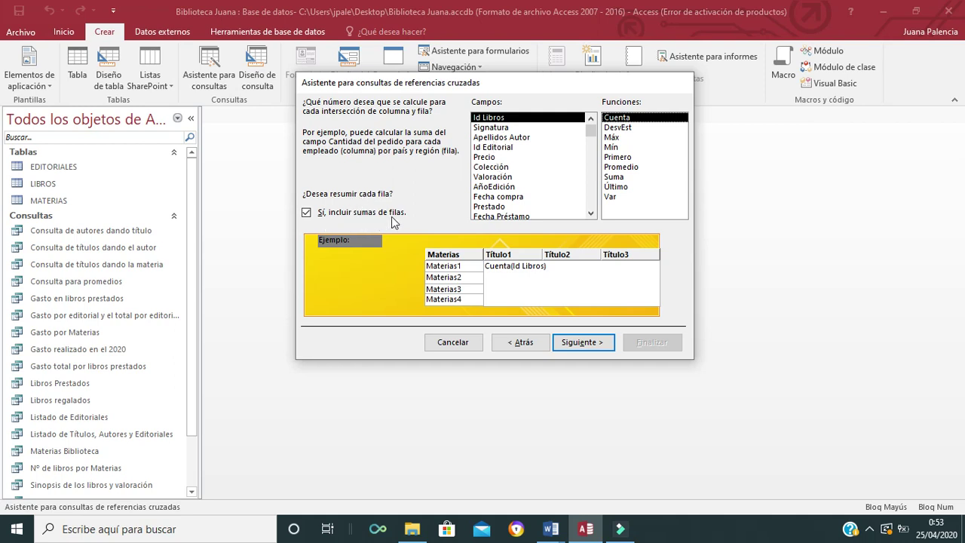
click(306, 214)
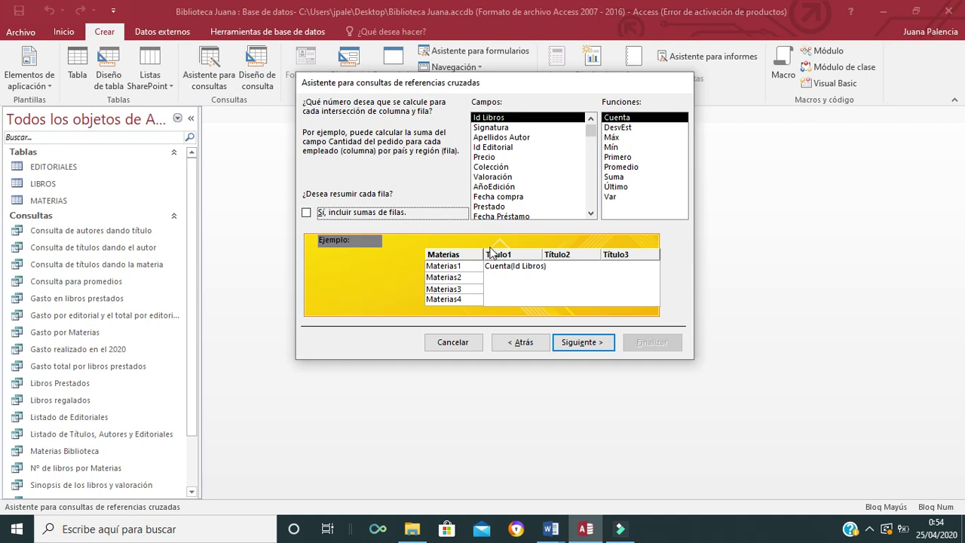
click(306, 213)
click(570, 345)
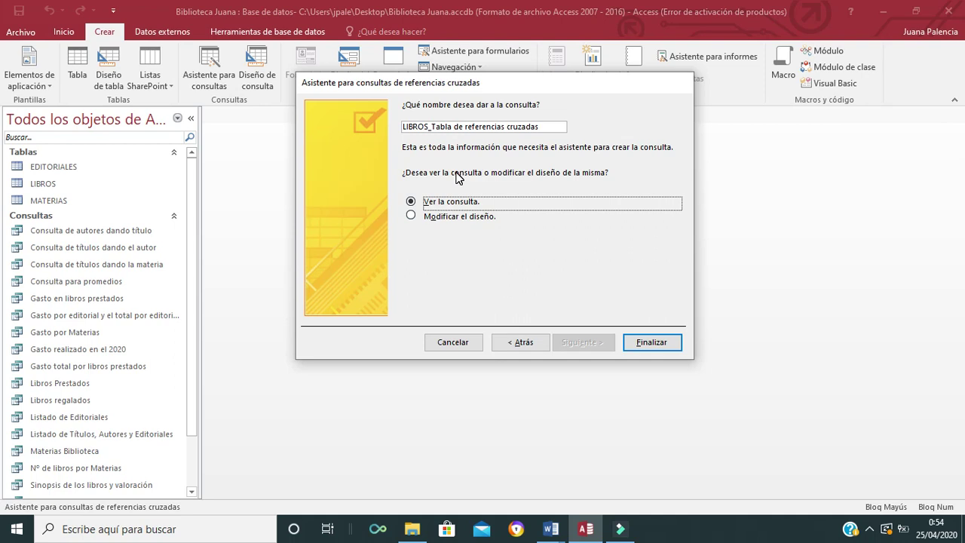
- Name the query "Tabla de referencias cruzadas títulos+libros" and finish the wizard with the option to view the query
drag(465, 127, 428, 127)
click(431, 126)
key(BackSpace)
key(BackSpace)
key(BackSpace)
key(BackSpace)
key(BackSpace)
key(BackSpace)
key(BackSpace)
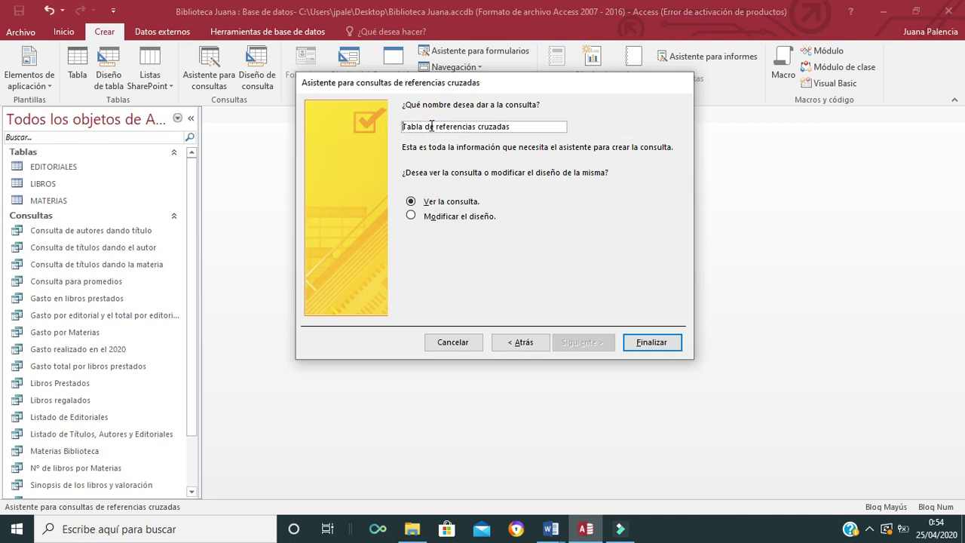
click(514, 127)
text(TITU)
key(BackSpace)
key(BackSpace)
key(BackSpace)
key(BackSpace)
text(t)
key(Caps_Lock)
text(itulos)
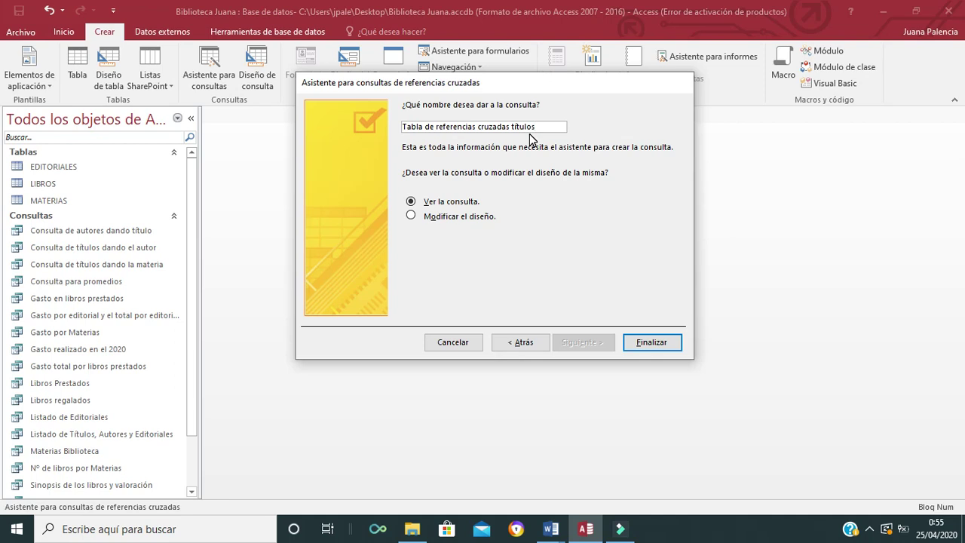
text(+ libros)
click(653, 344)
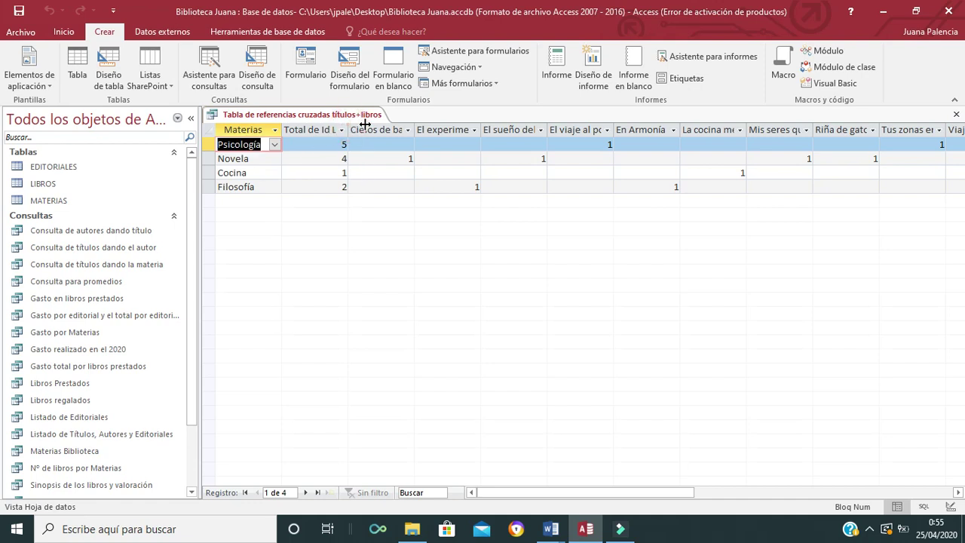
- Widen the Total de Id Libros column and the adjacent Cielos de barro column in the query datasheet
drag(365, 123, 366, 124)
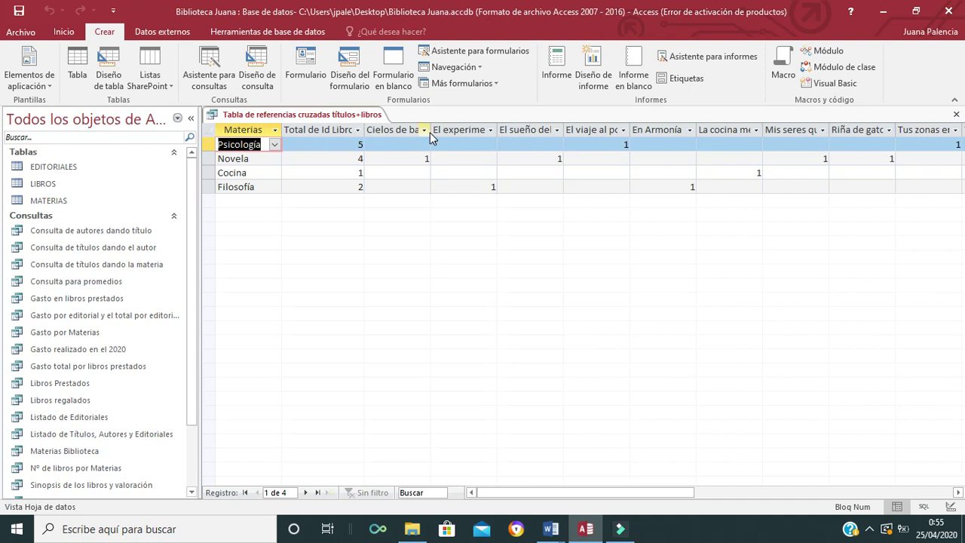
drag(431, 127, 441, 126)
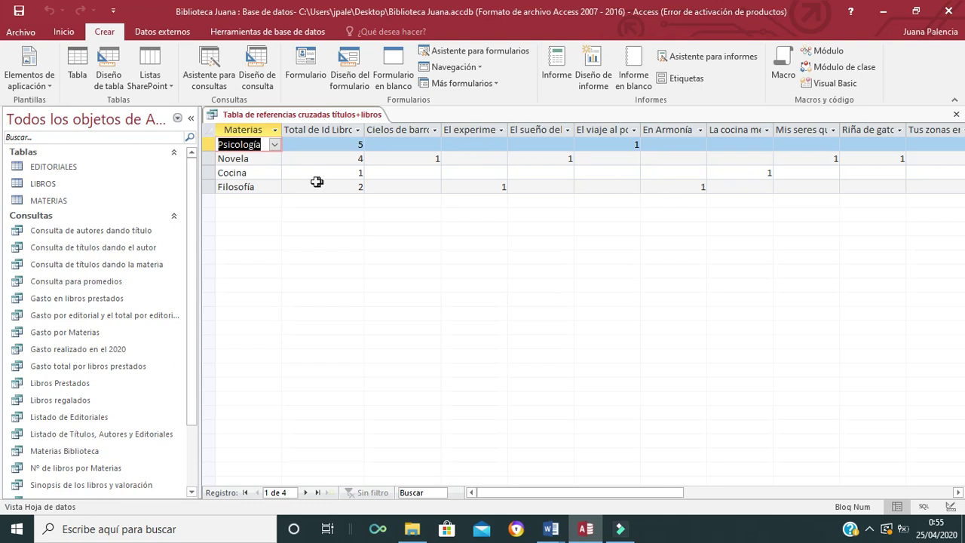
click(249, 81)
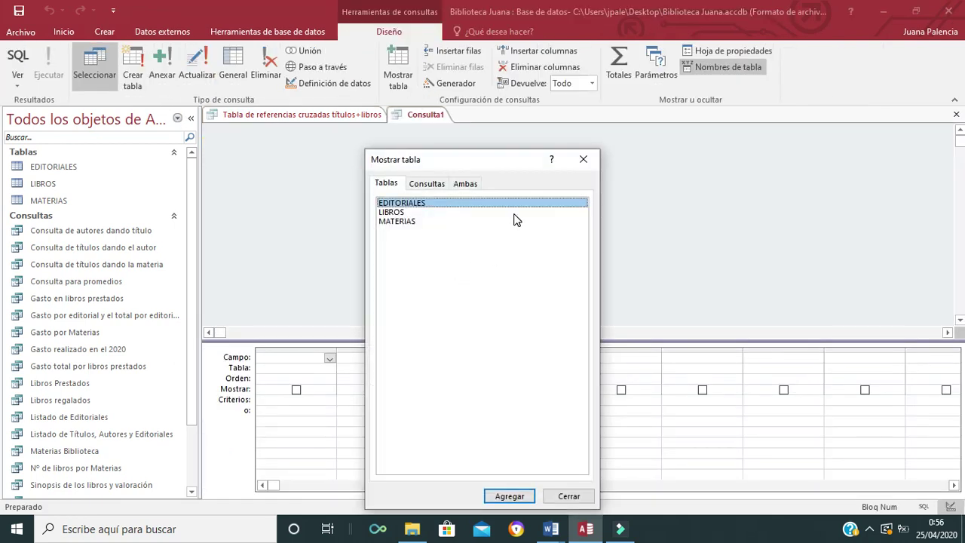
click(573, 500)
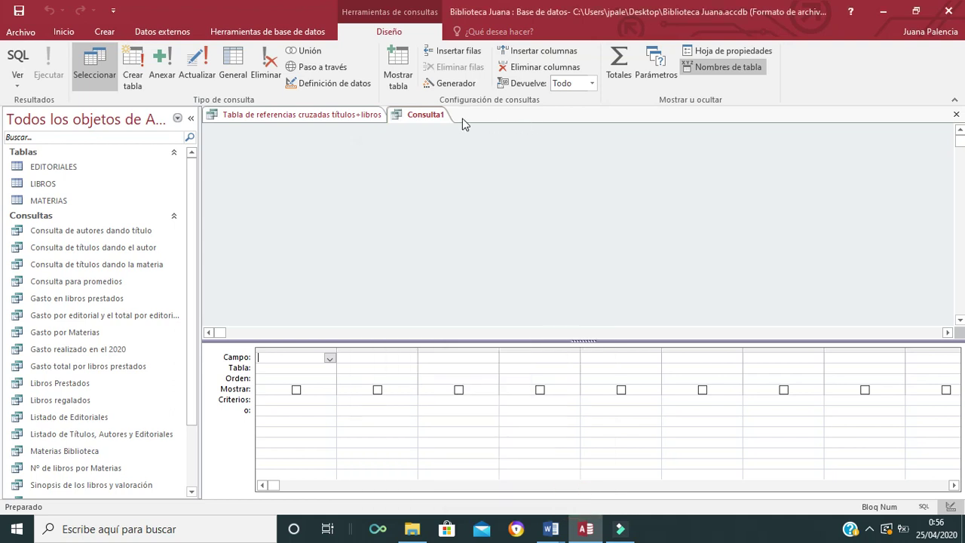
click(956, 119)
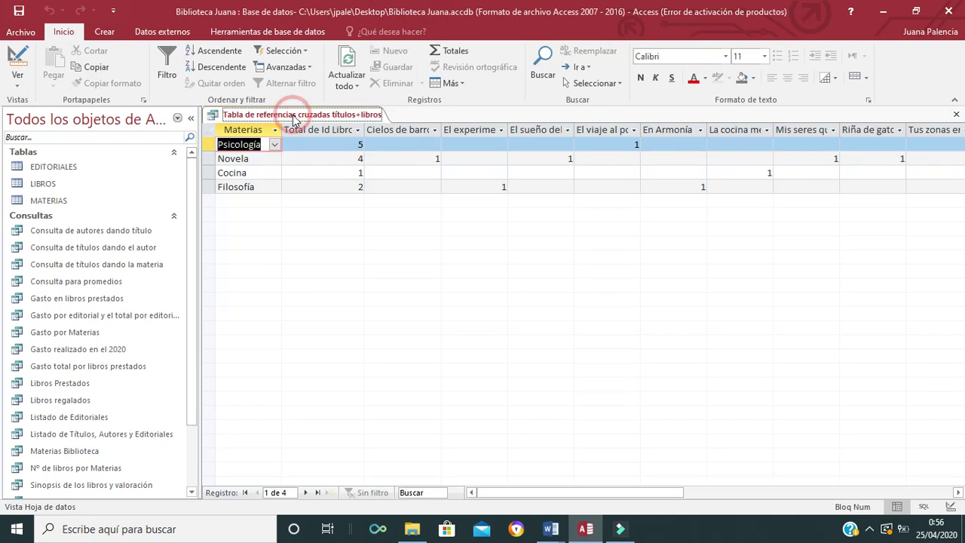
- Open the crosstab query in design view and widen its Total de Id Libros and Título grid columns
right_click(294, 119)
click(324, 180)
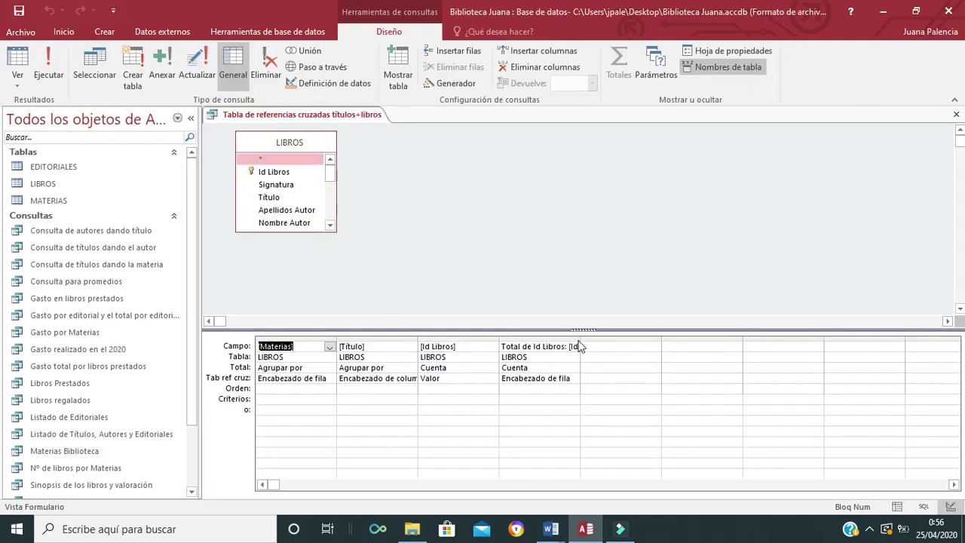
drag(579, 339, 655, 339)
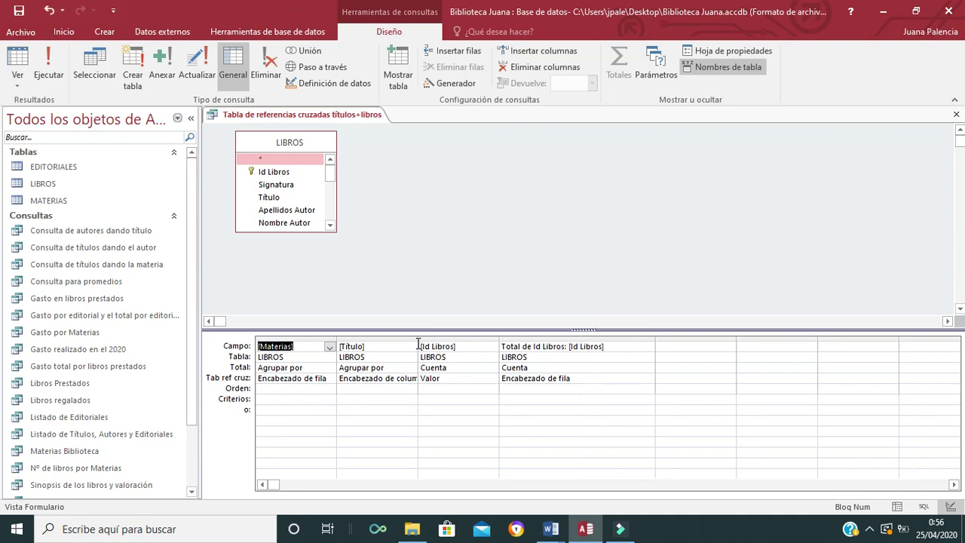
drag(419, 339, 451, 337)
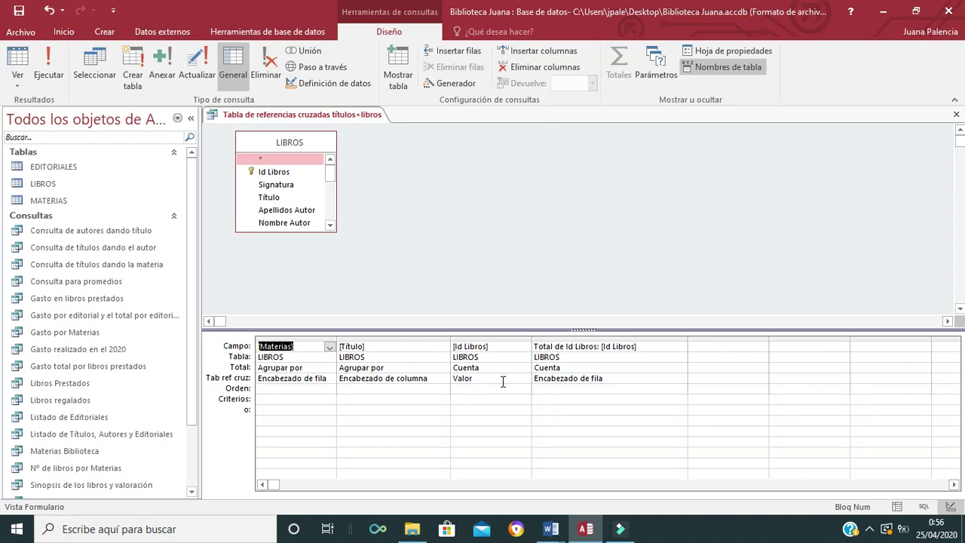
- Close the crosstab query and locate it at the end of the database's list of queries
click(954, 117)
click(400, 303)
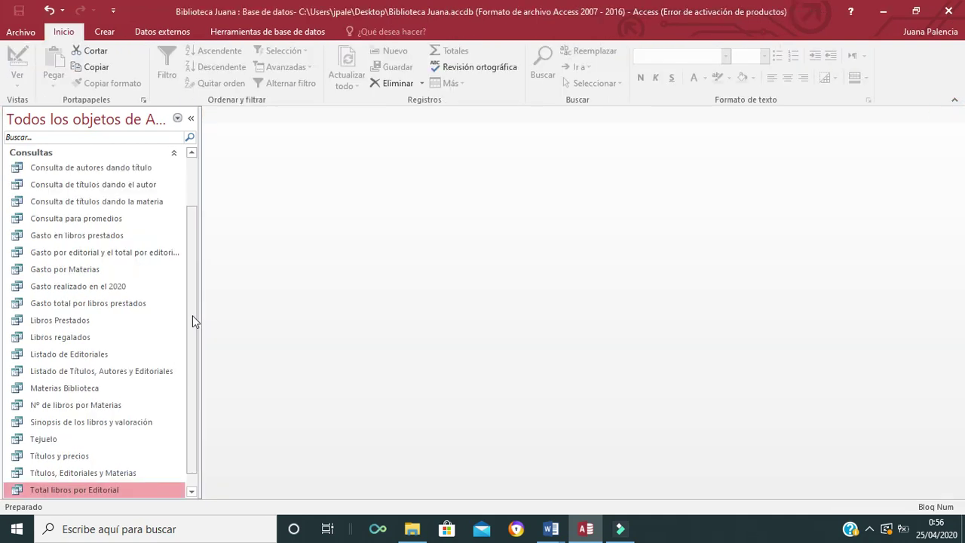
drag(192, 315, 191, 379)
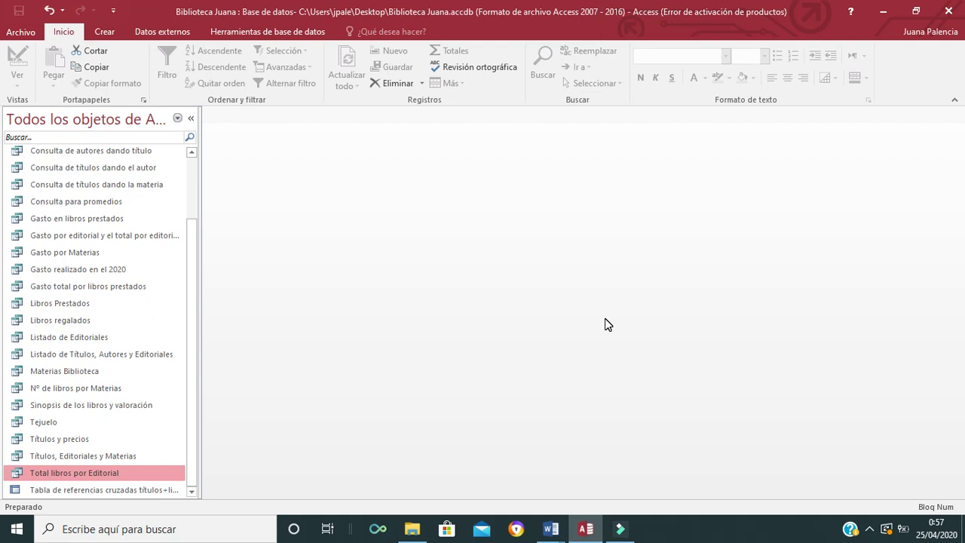
- Start another crosstab query with the wizard, based on the LIBROS table and with Materias as the row heading
click(103, 31)
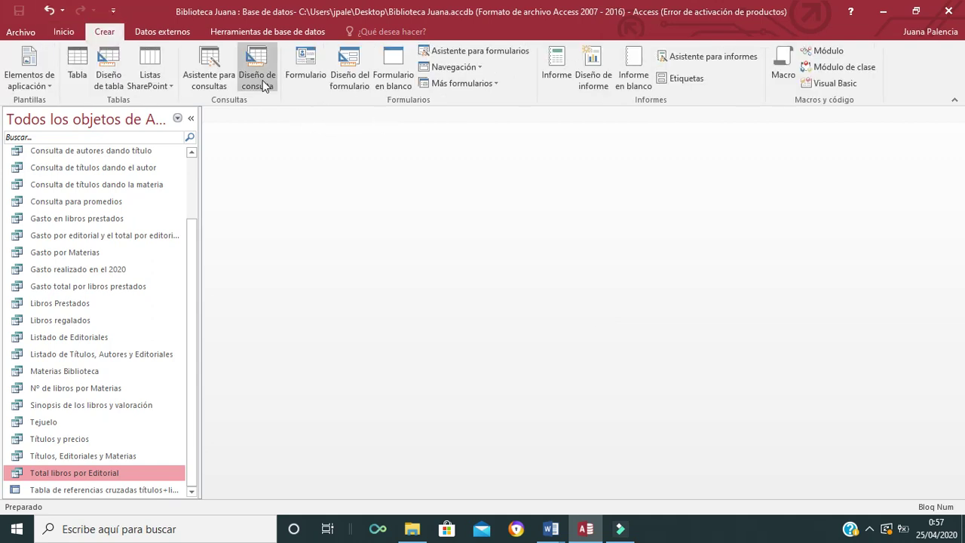
click(209, 71)
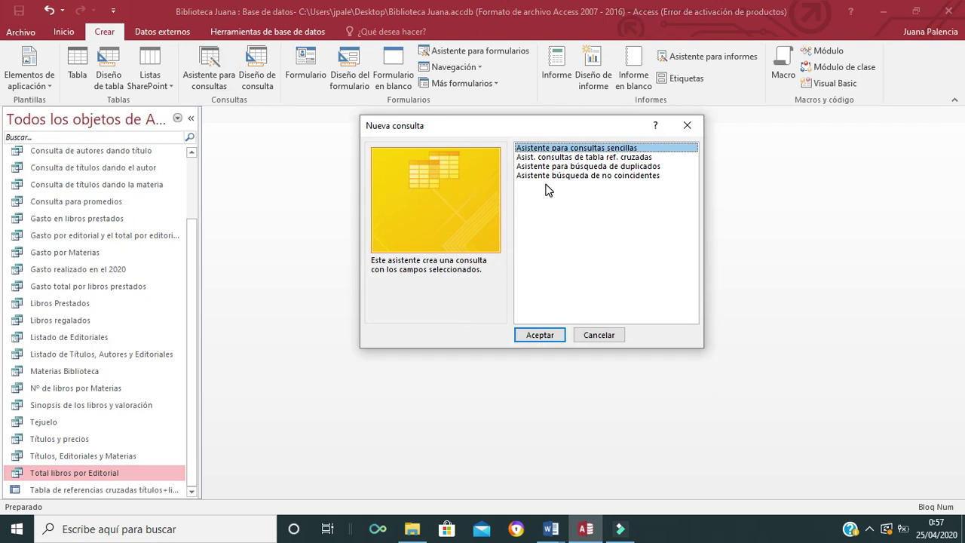
click(544, 157)
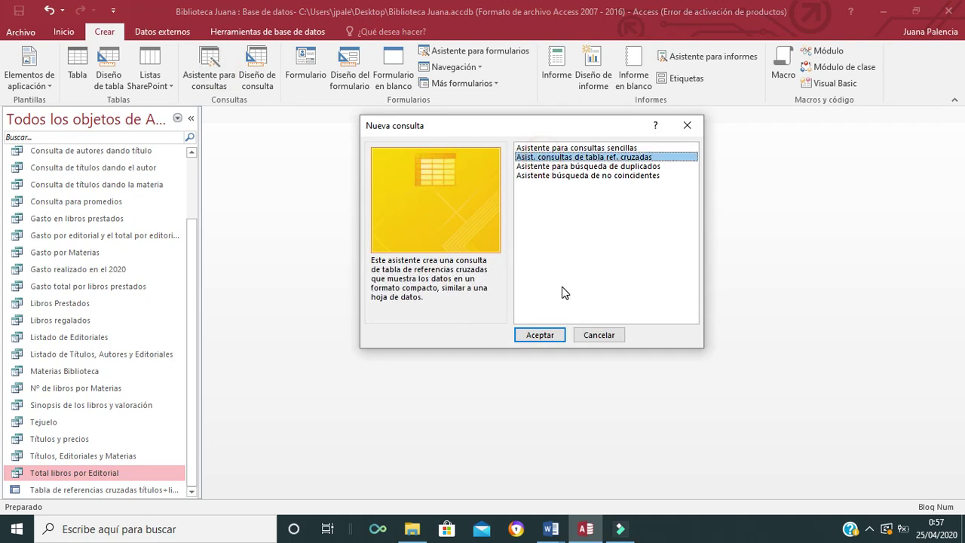
click(551, 336)
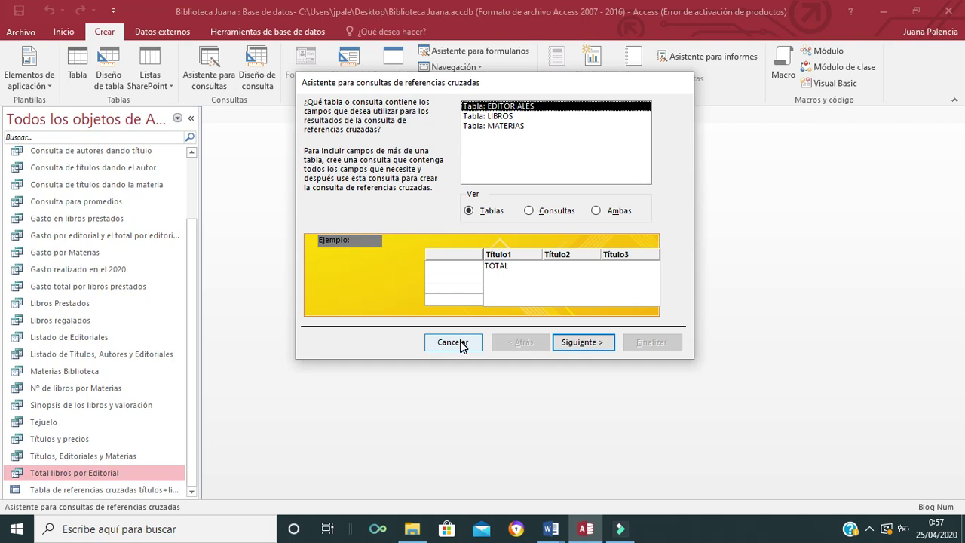
click(498, 118)
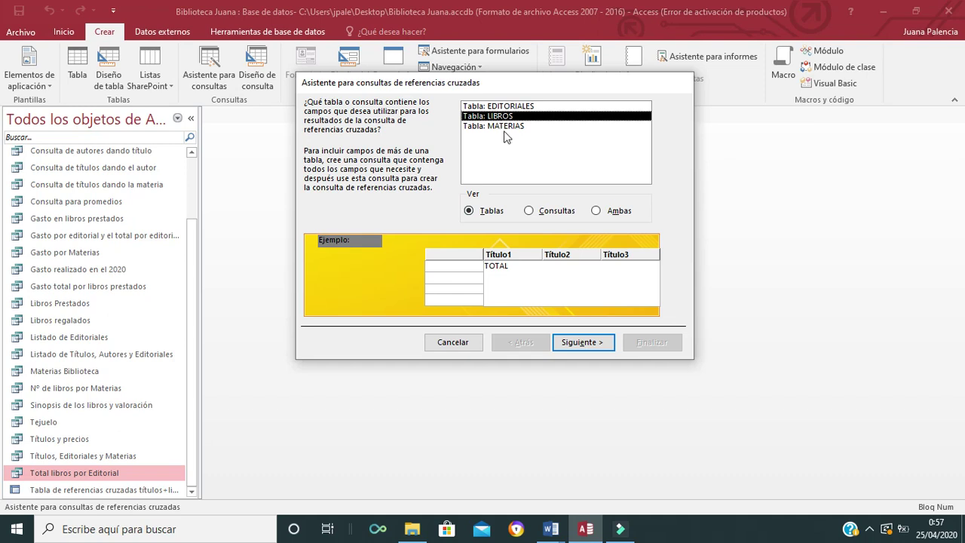
click(600, 343)
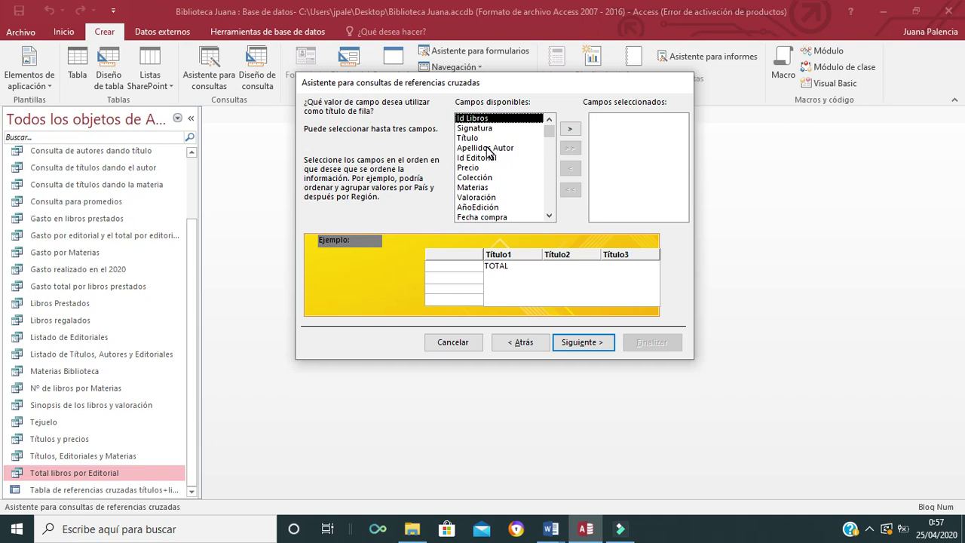
click(476, 187)
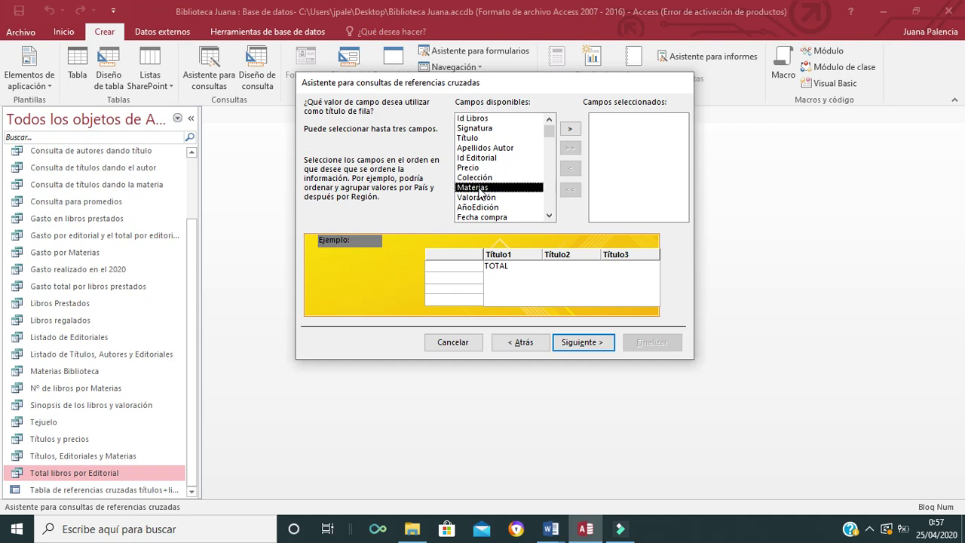
click(570, 130)
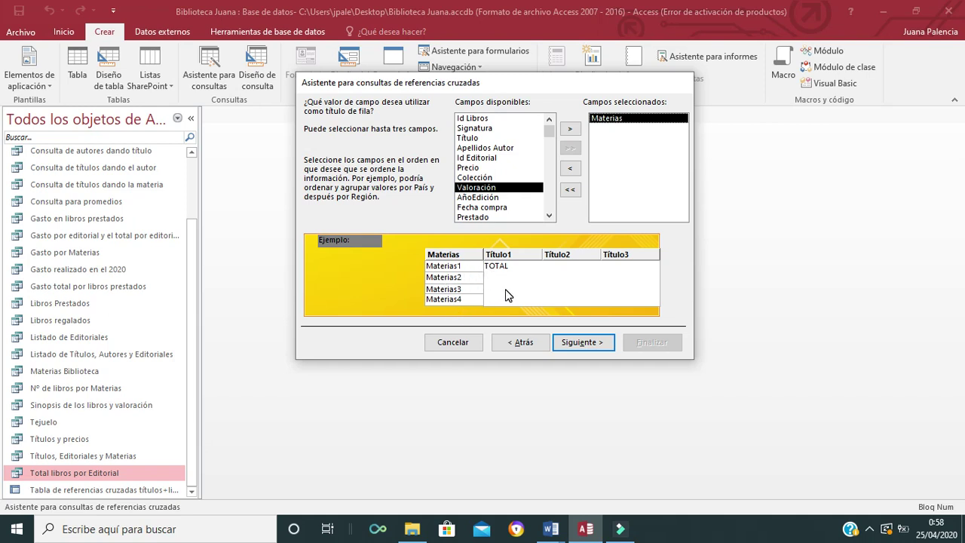
- Use Fecha compra grouped by Mes as column headings, counting Id Libros with row sums included
click(590, 343)
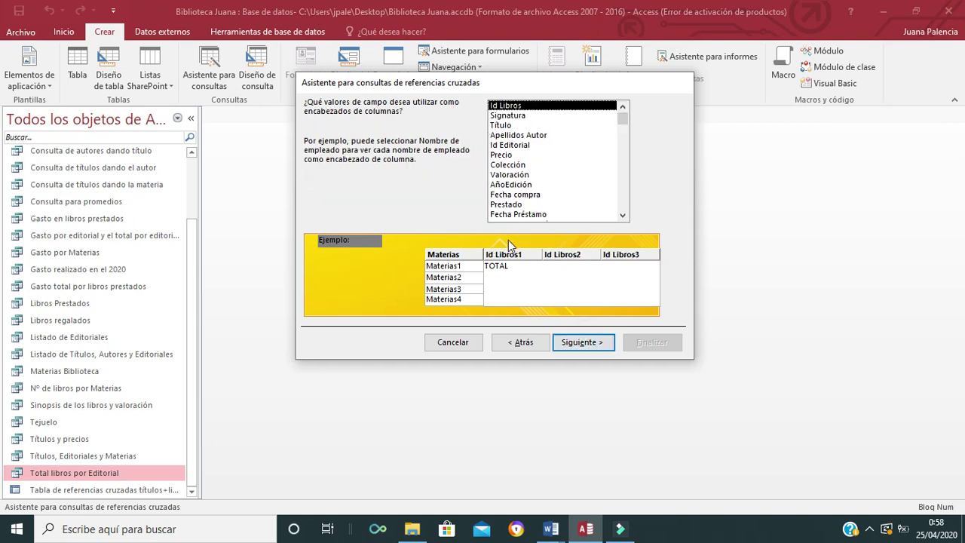
click(530, 197)
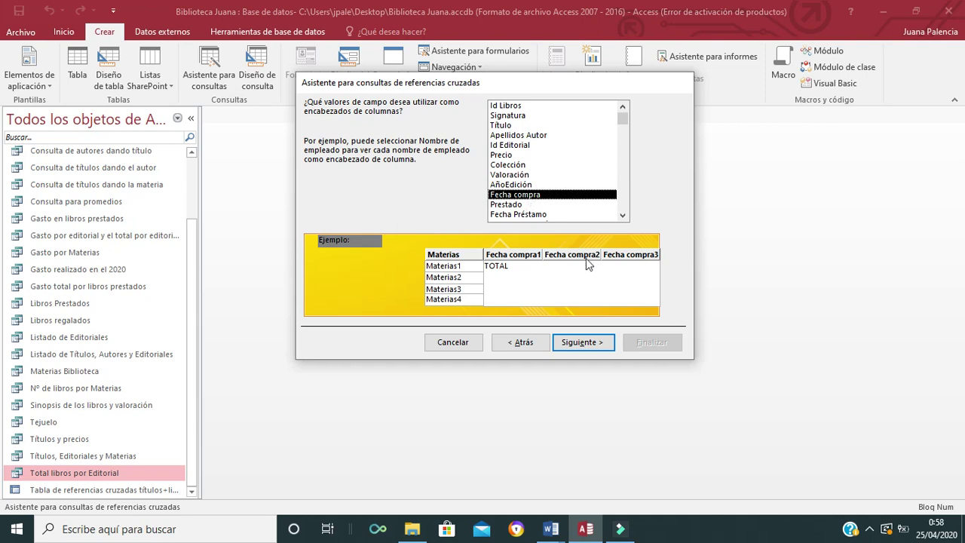
click(579, 342)
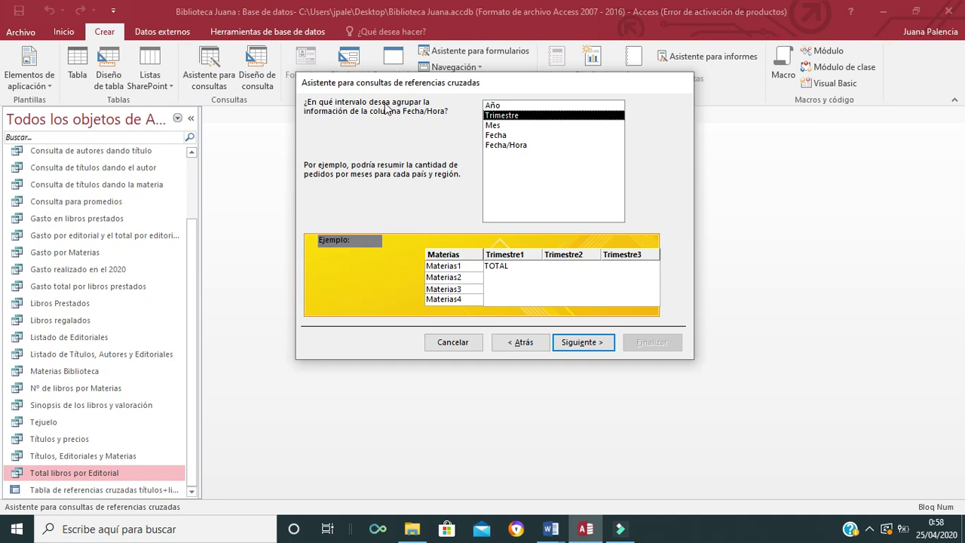
click(491, 126)
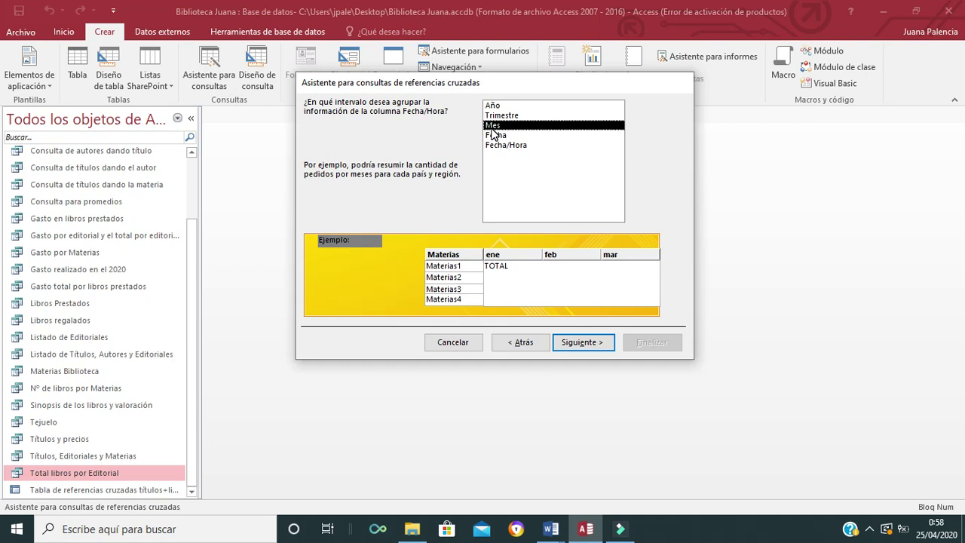
click(597, 344)
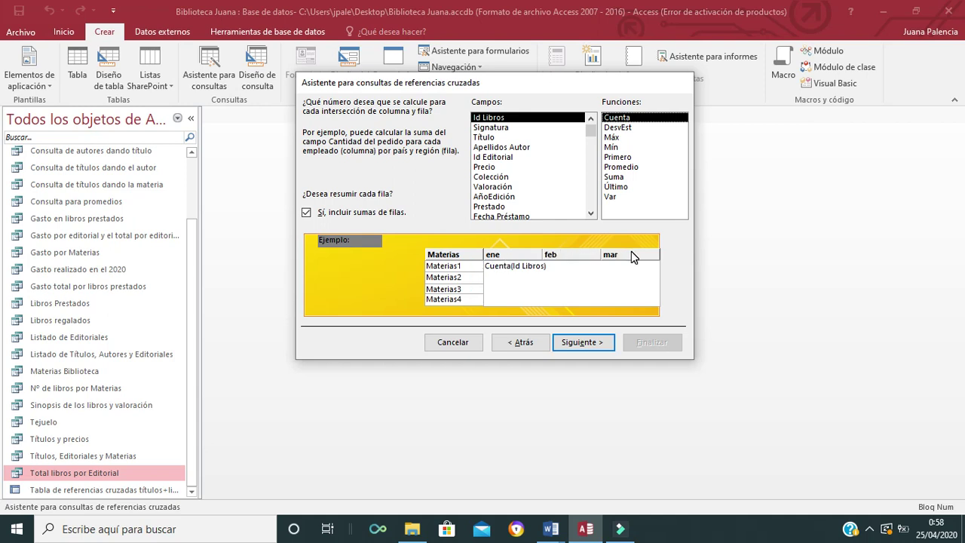
click(595, 345)
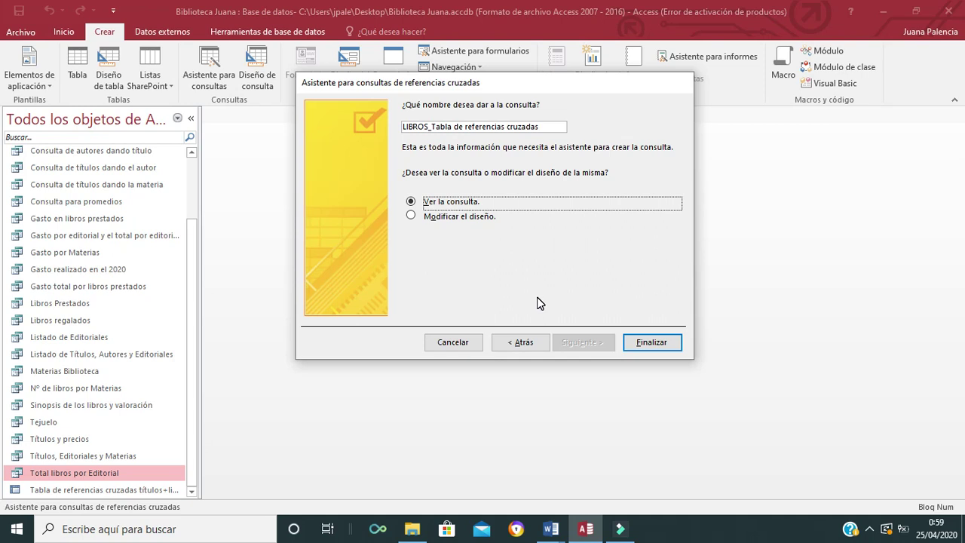
- Name the crosstab query "Tabla de referencias cruzadas compra de materias por meses"
click(431, 126)
key(BackSpace)
key(BackSpace)
key(BackSpace)
key(BackSpace)
key(BackSpace)
key(BackSpace)
key(BackSpace)
click(533, 128)
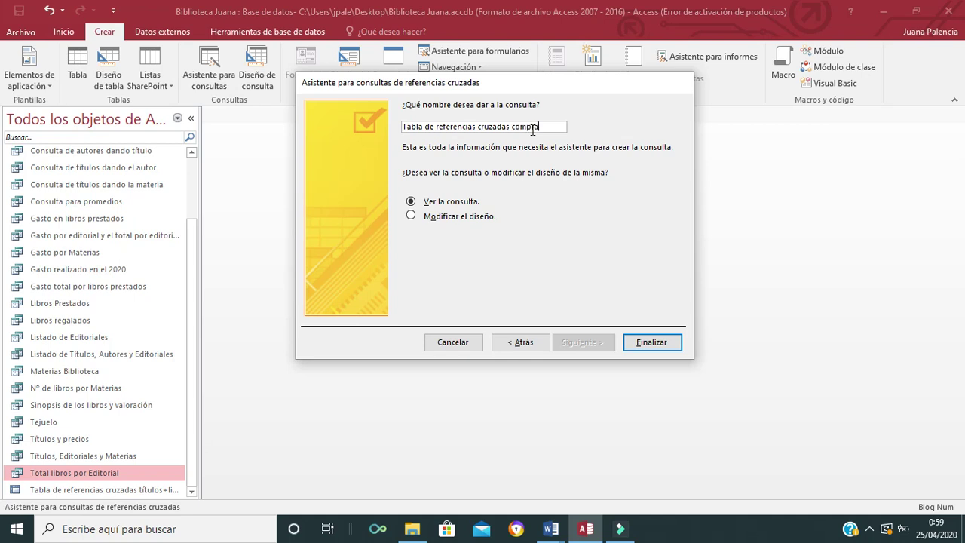
text(erias)
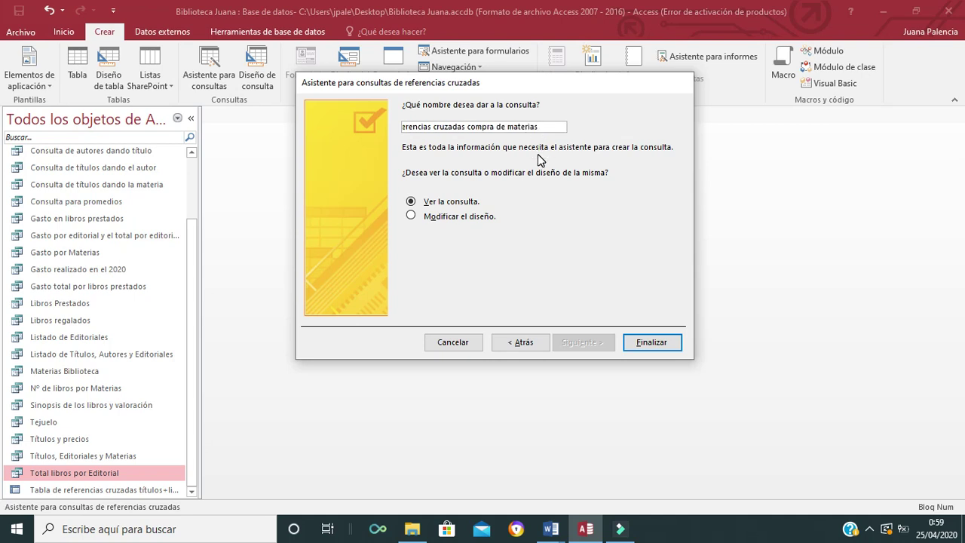
text( por meses)
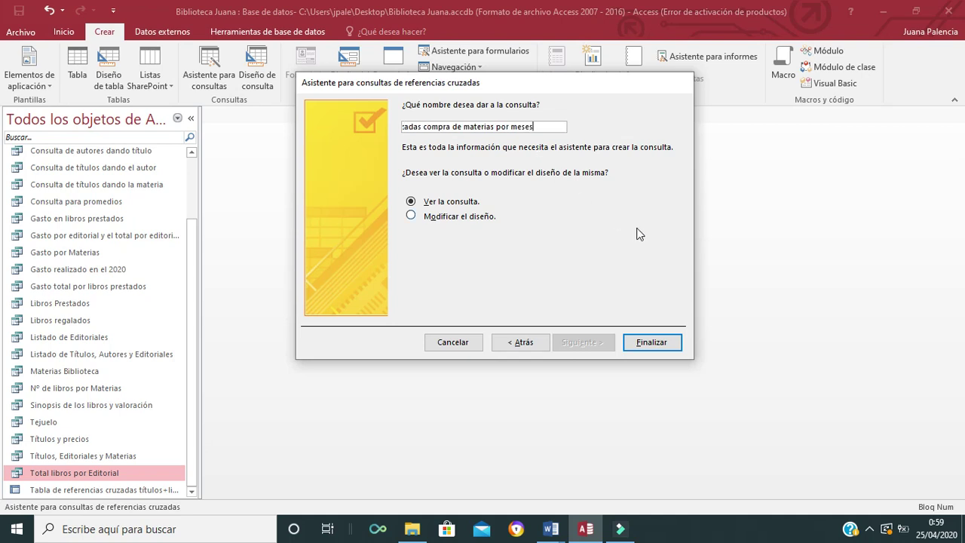
- Finish the wizard to view the query and fit the Total de Id Libros column to its heading
click(653, 343)
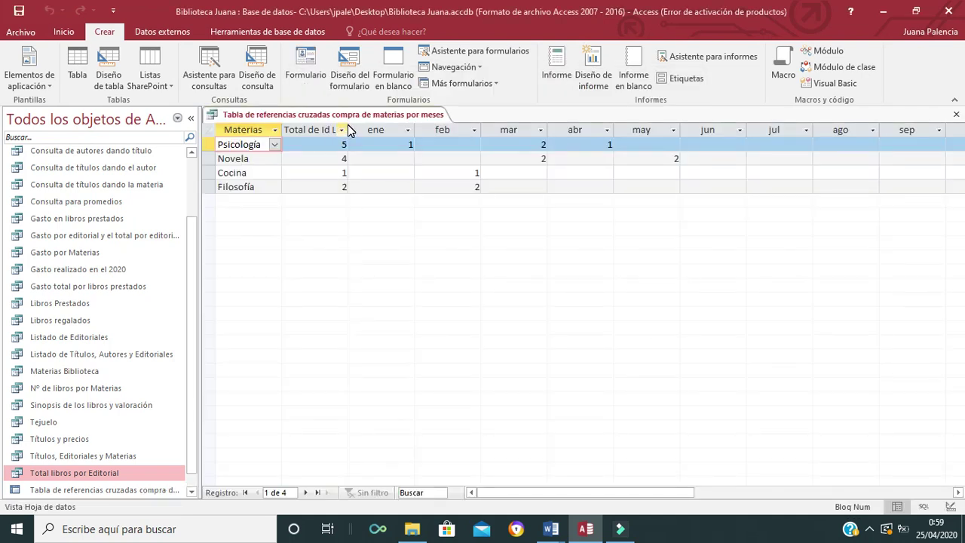
double_click(350, 131)
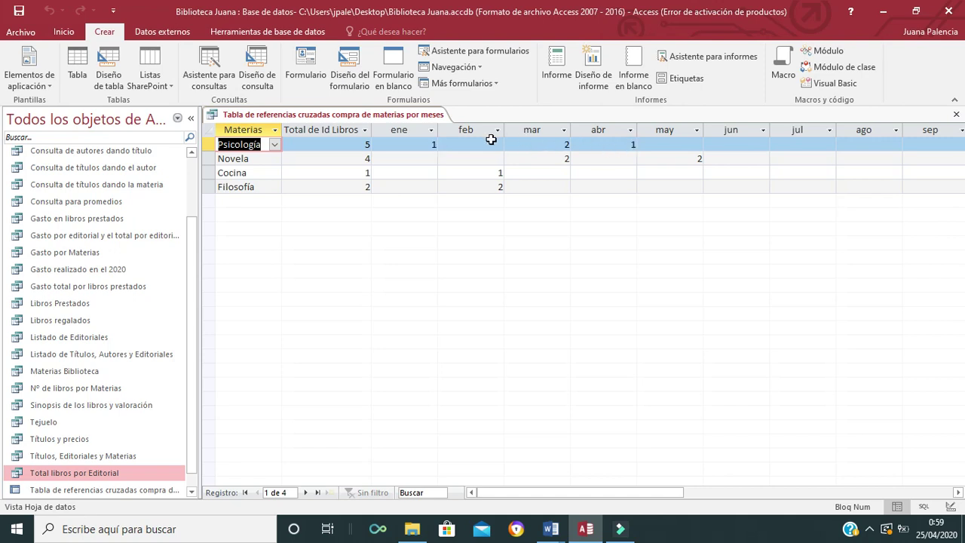
mouse_move(583, 489)
mouse_down()
mouse_move(660, 494)
mouse_move(597, 493)
mouse_up()
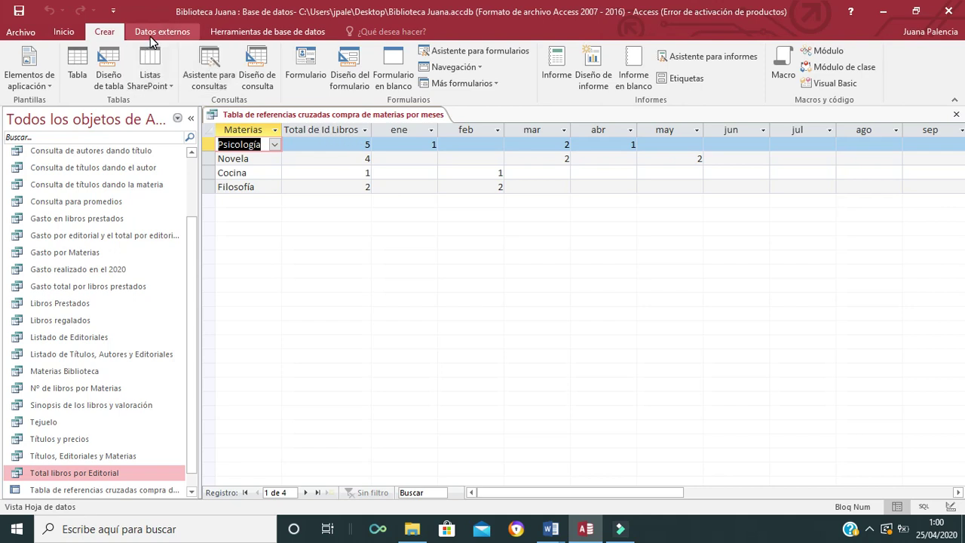
click(211, 68)
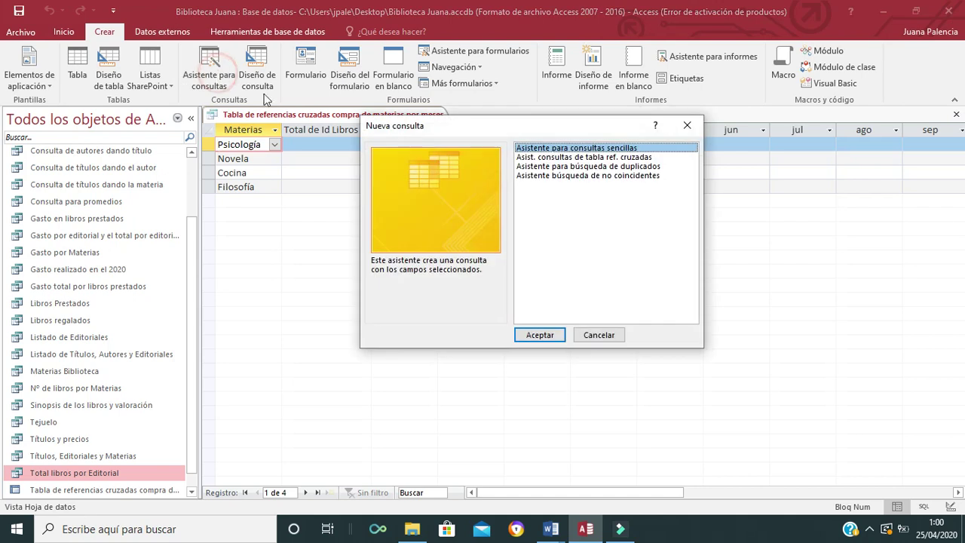
click(541, 157)
click(549, 341)
click(480, 117)
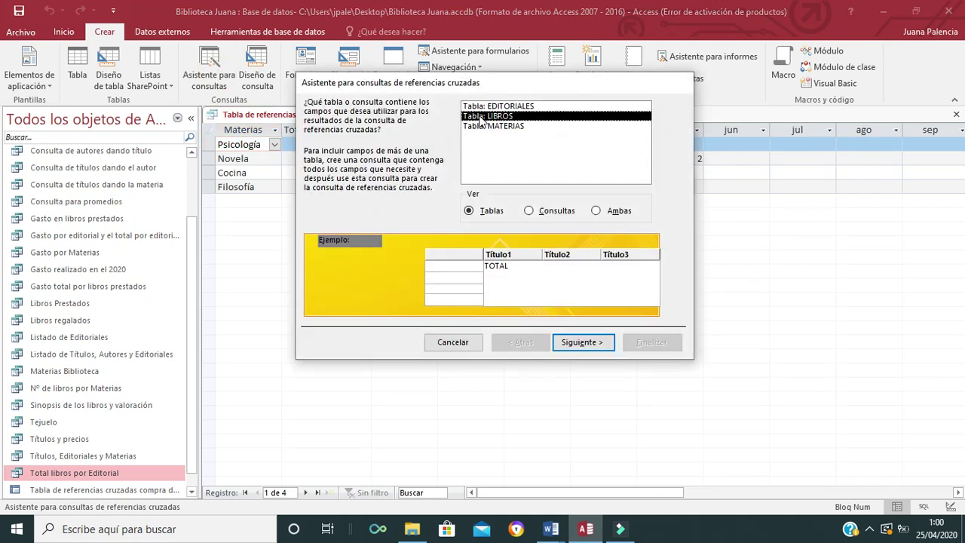
click(571, 341)
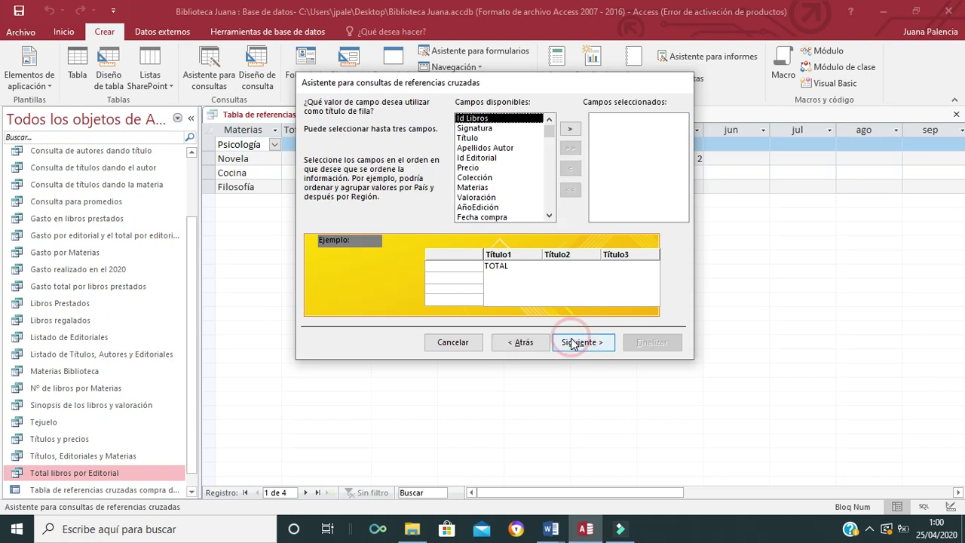
click(477, 188)
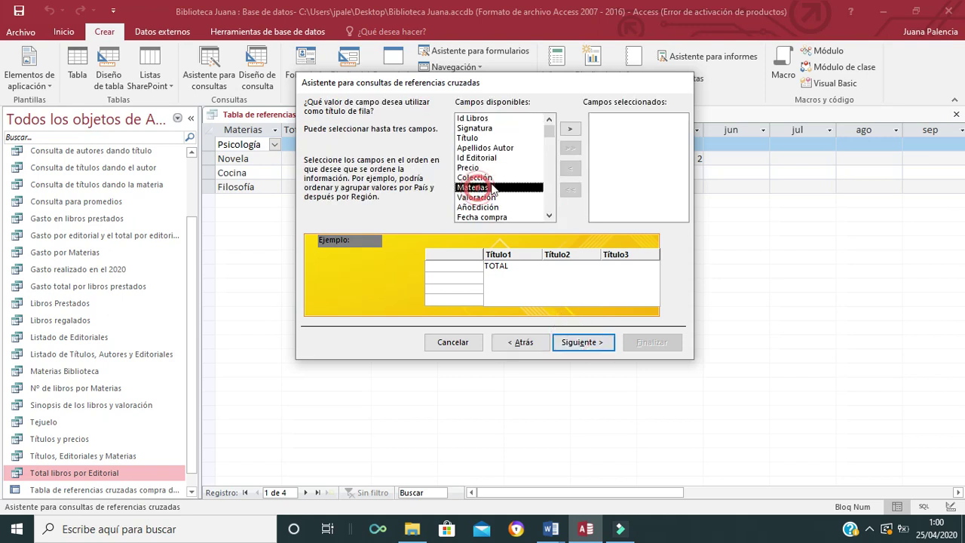
click(570, 129)
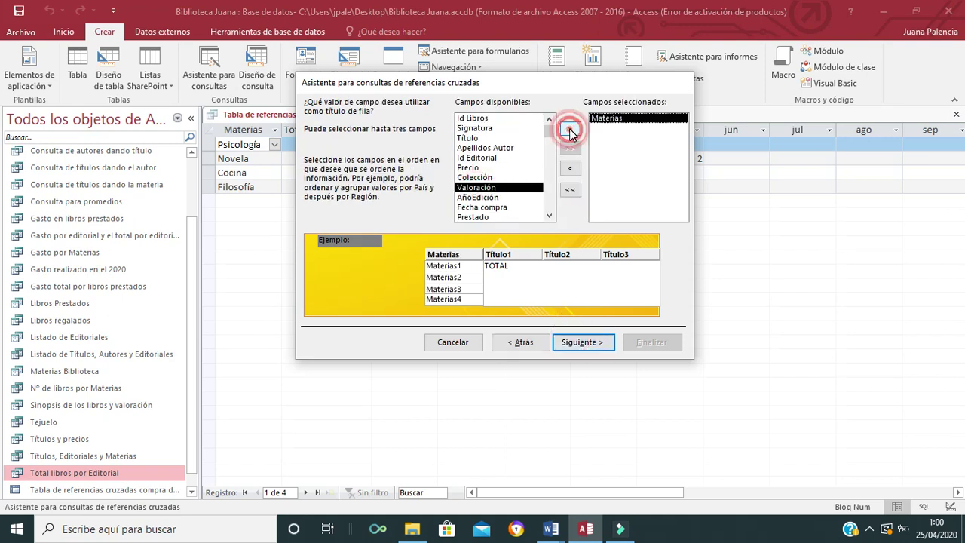
click(585, 343)
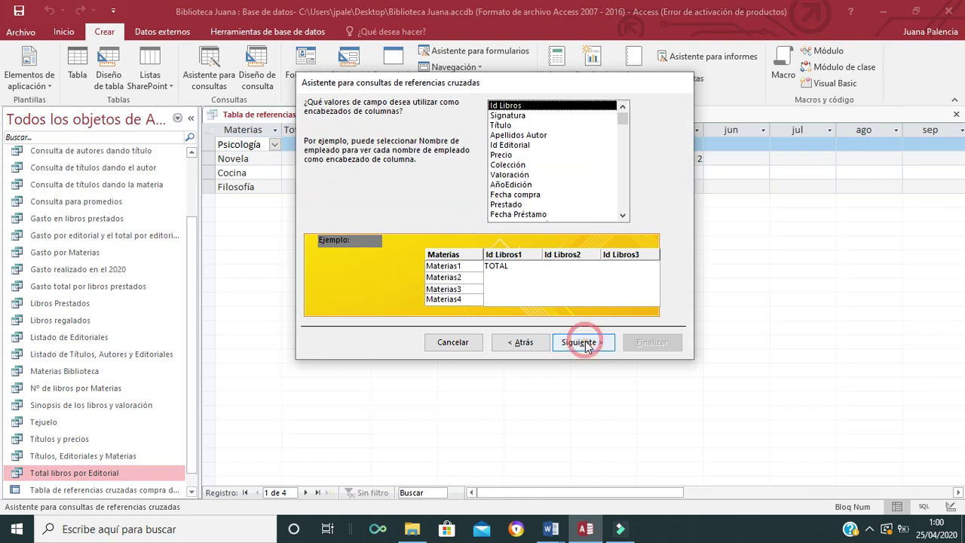
click(508, 197)
double_click(508, 197)
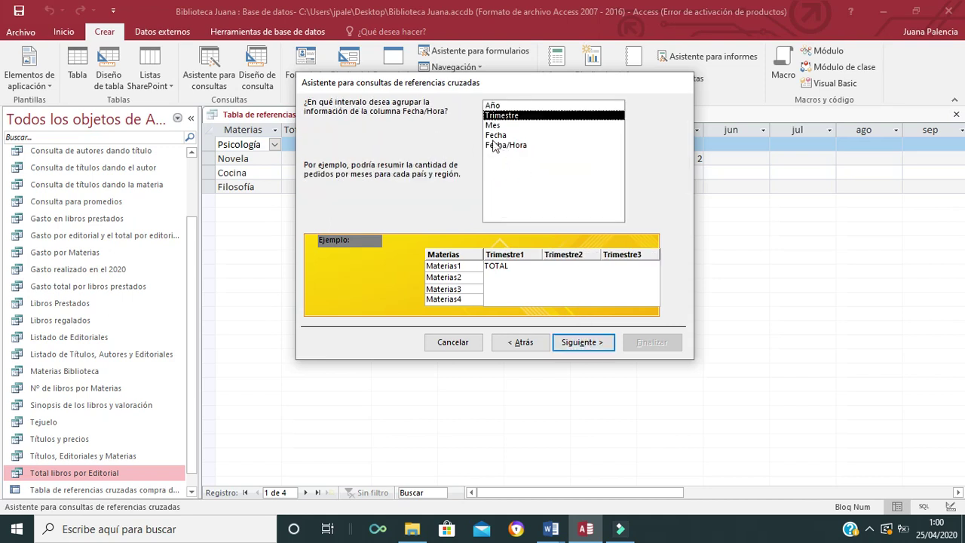
click(495, 126)
click(581, 345)
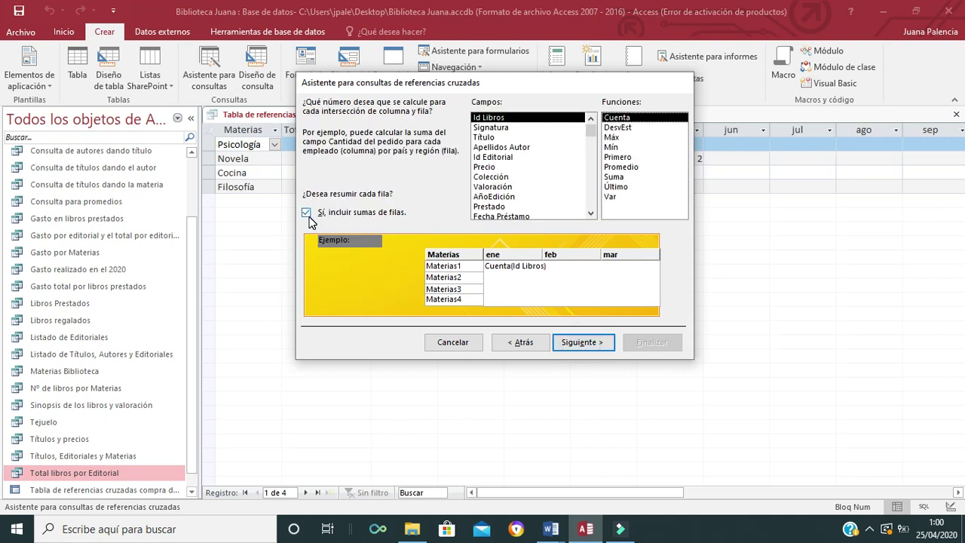
drag(494, 82, 626, 75)
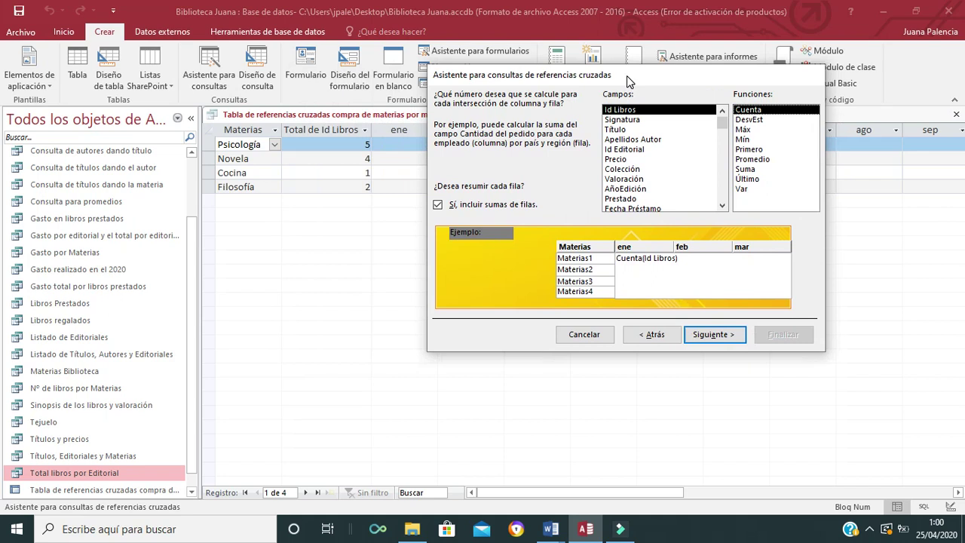
click(438, 205)
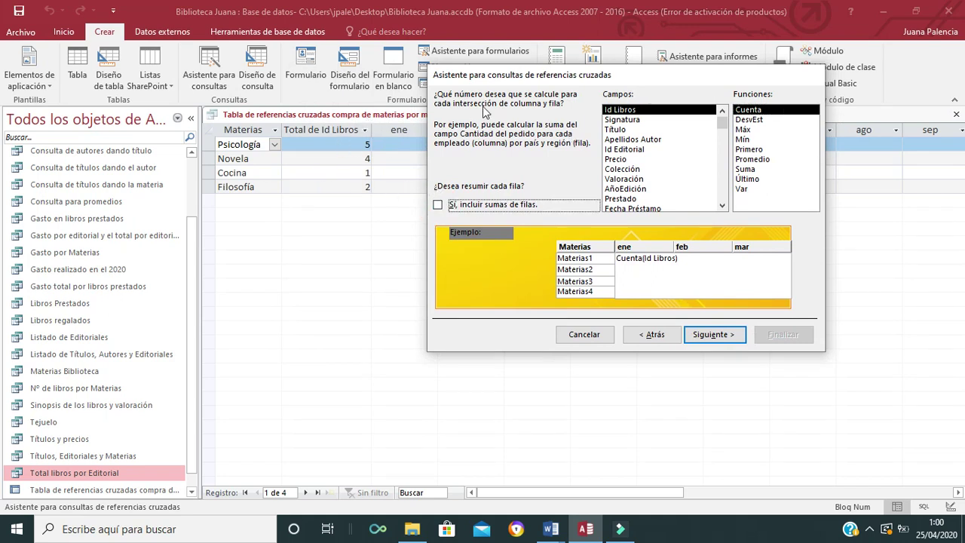
drag(526, 68, 531, 225)
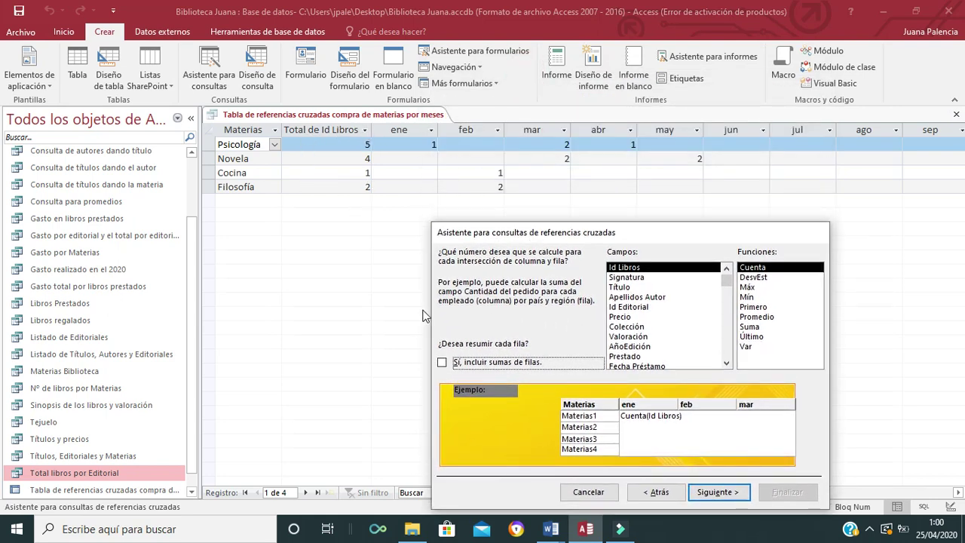
click(443, 363)
click(609, 496)
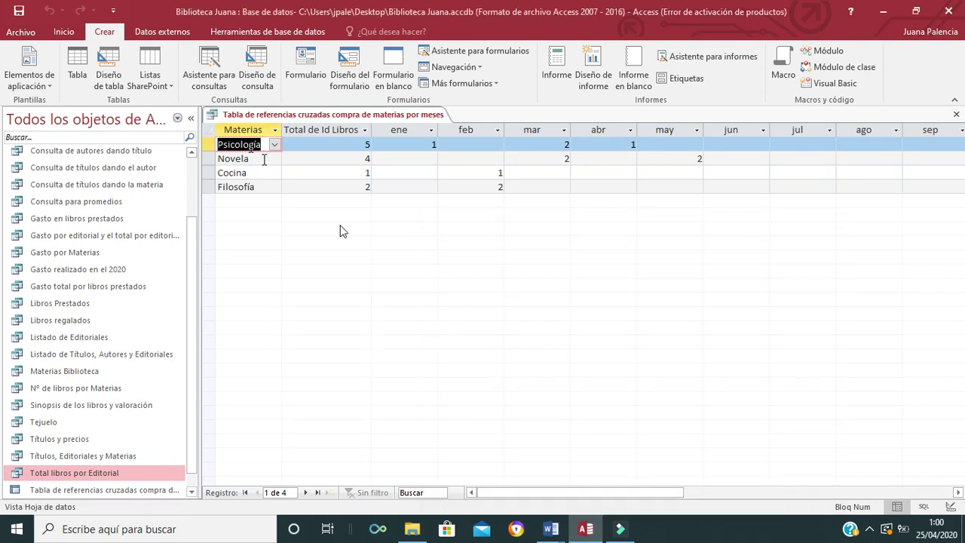
click(260, 86)
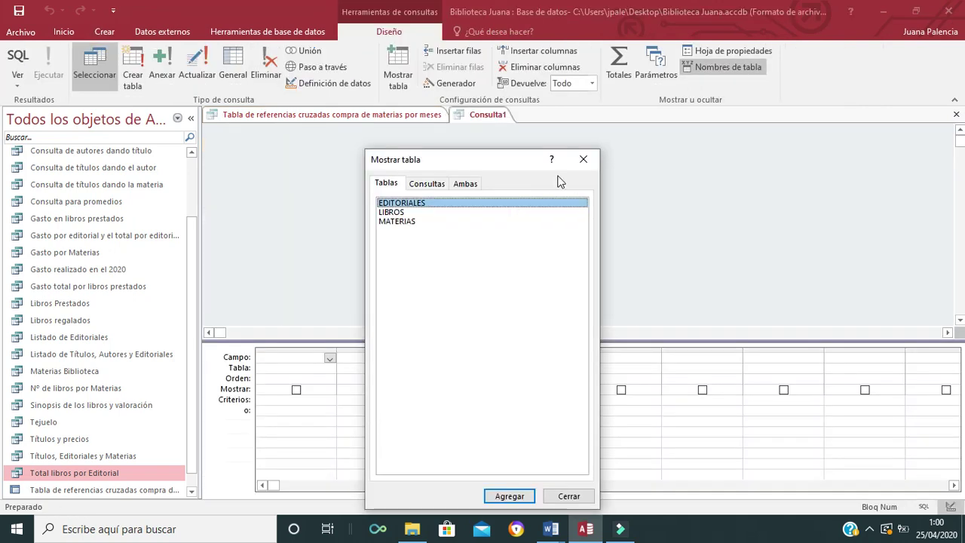
click(584, 159)
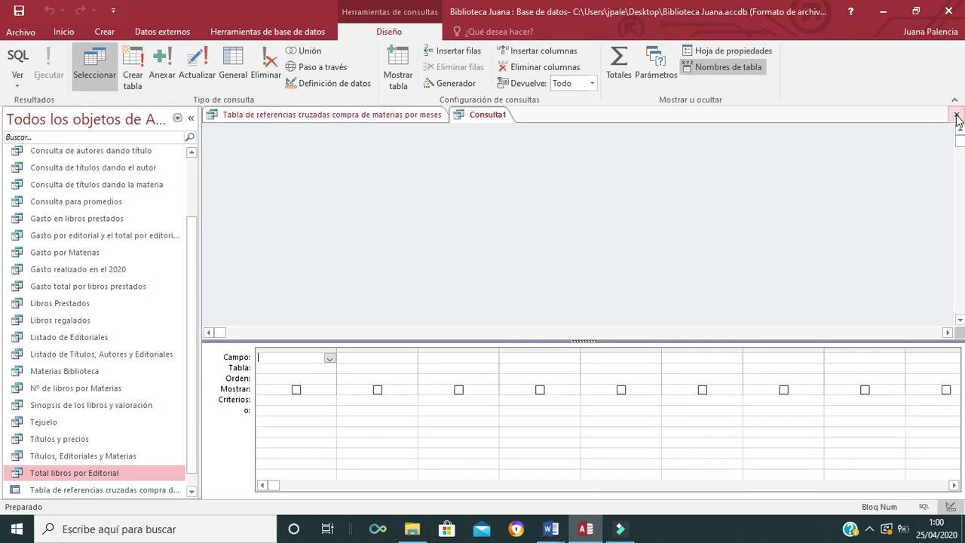
click(955, 115)
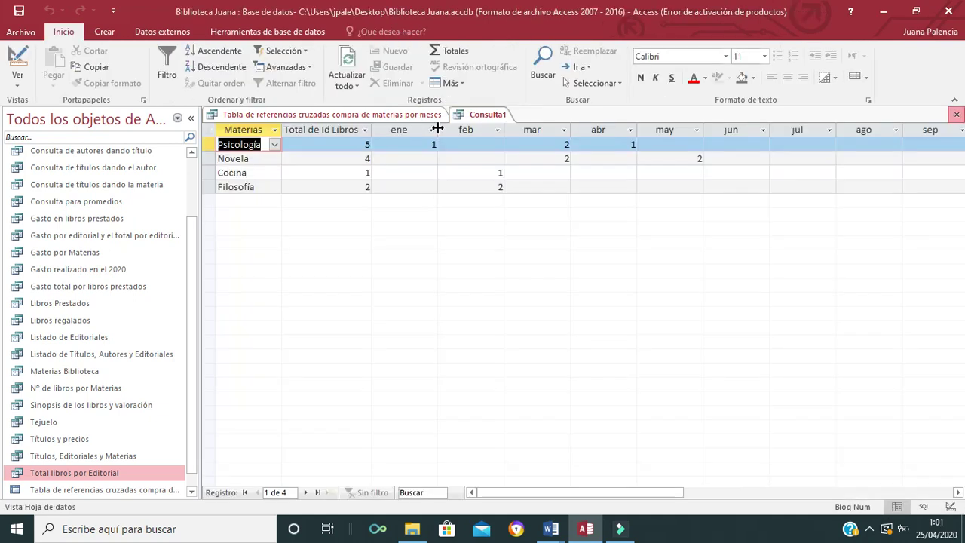
- Open the crosstab query in design view and widen its Materias, Fecha compra and Total de Id Libros grid columns
right_click(366, 119)
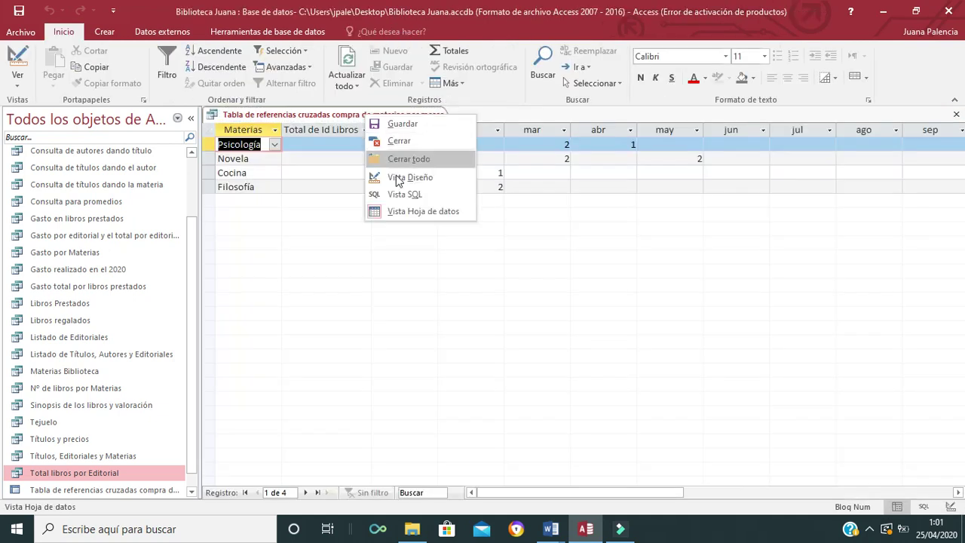
click(400, 178)
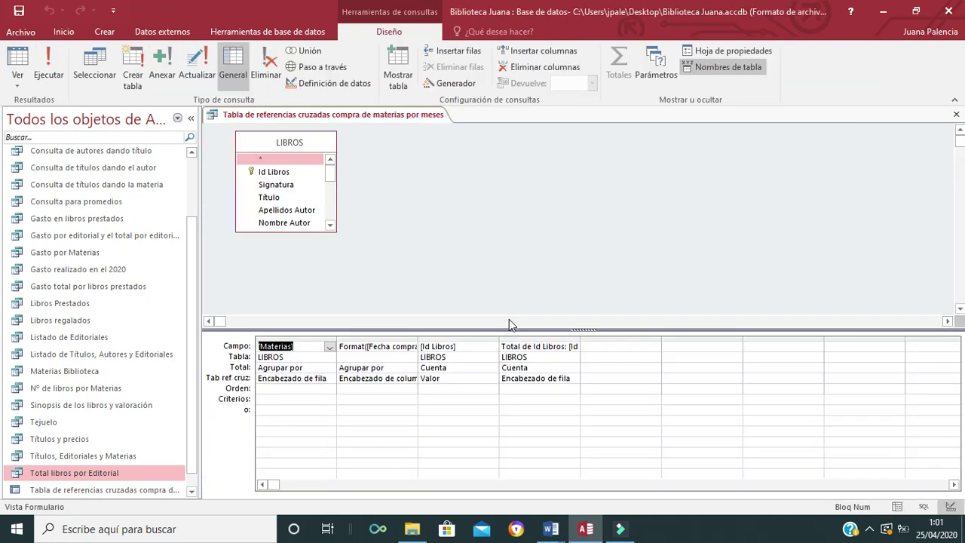
drag(336, 339, 351, 338)
drag(434, 339, 476, 338)
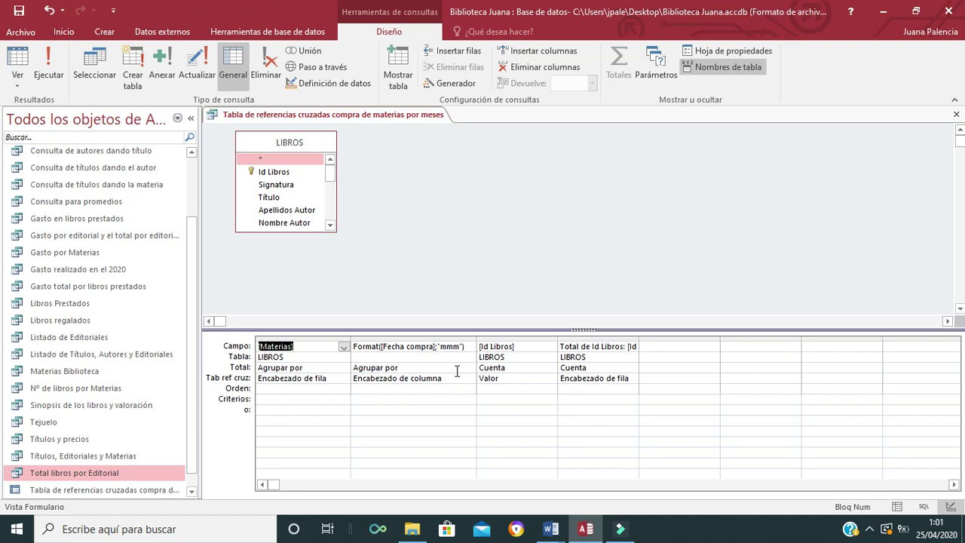
drag(640, 337, 689, 338)
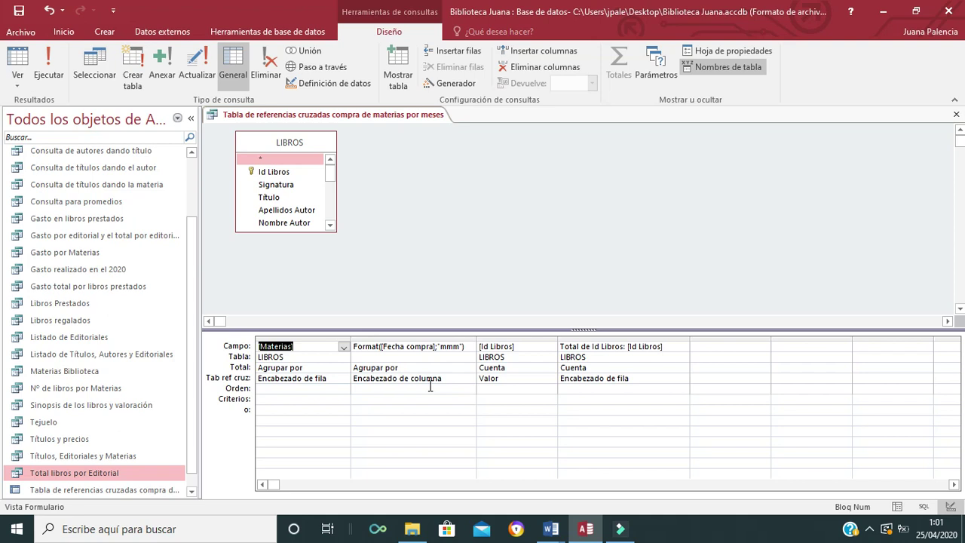
- Run the crosstab query from its design and close it, saving the design changes
click(43, 63)
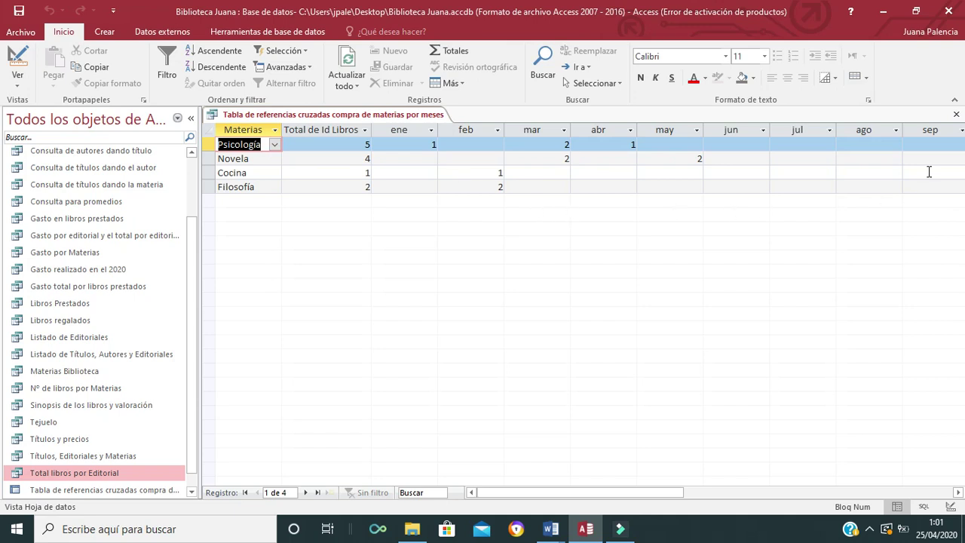
click(955, 114)
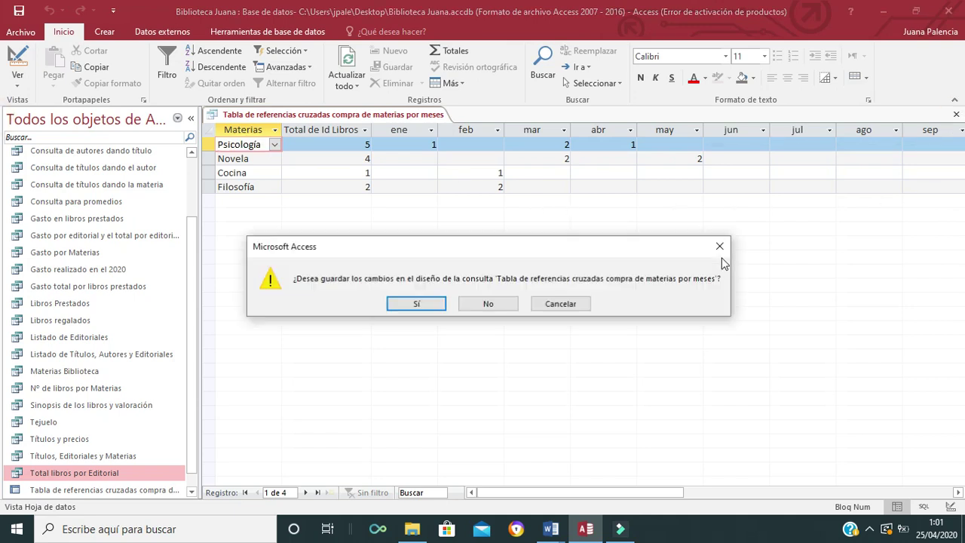
click(420, 304)
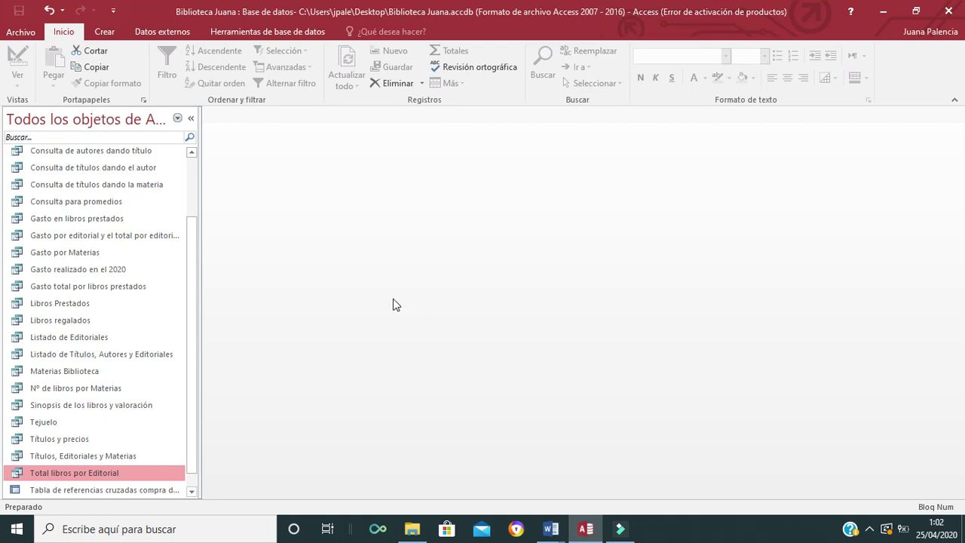
click(118, 274)
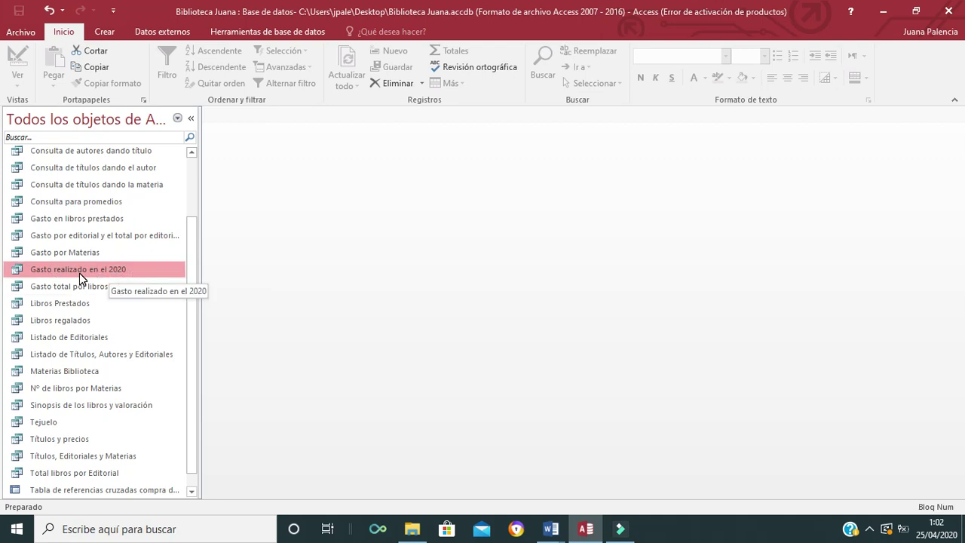
- Open the query "Gasto realizado en el 2020" to check its fields, and close it
click(193, 304)
drag(192, 304, 193, 272)
scroll(191, 324, down, 3)
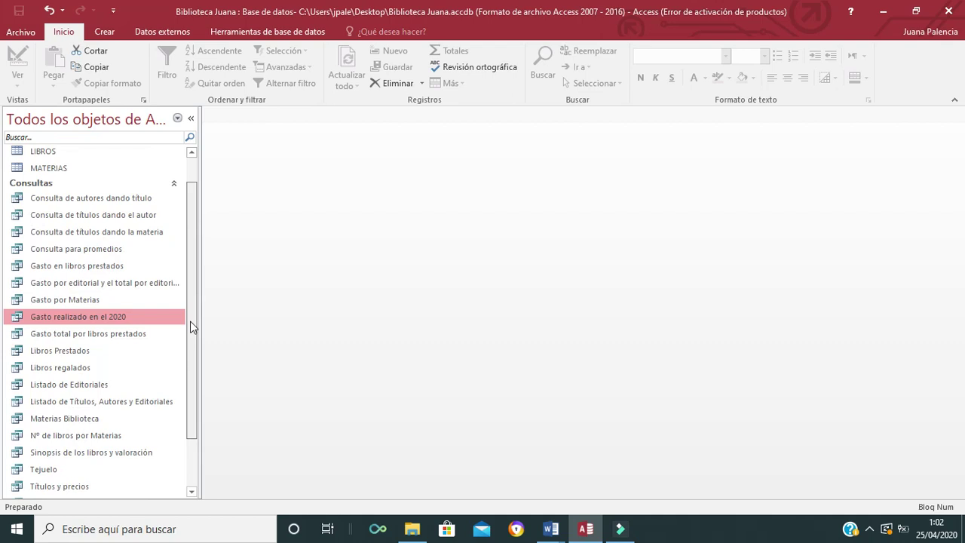
click(115, 253)
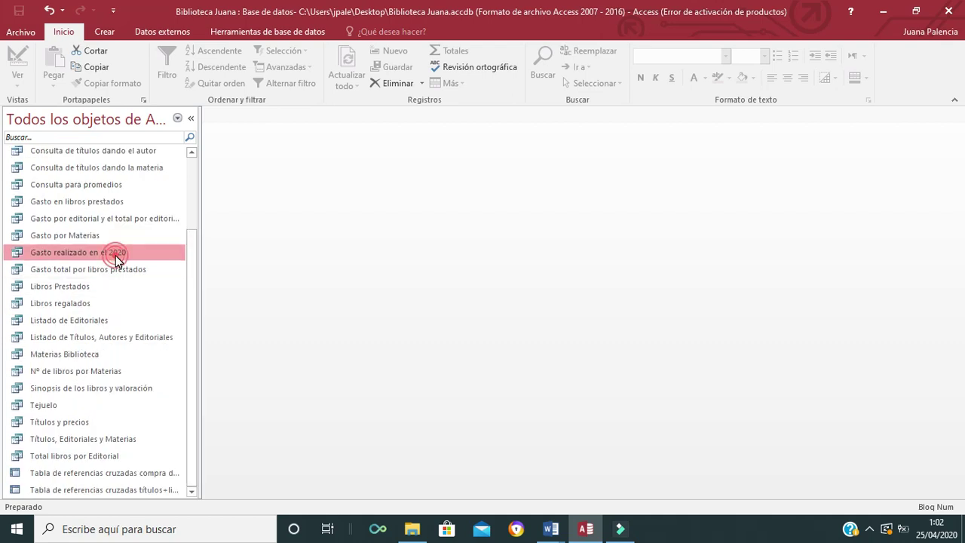
double_click(114, 253)
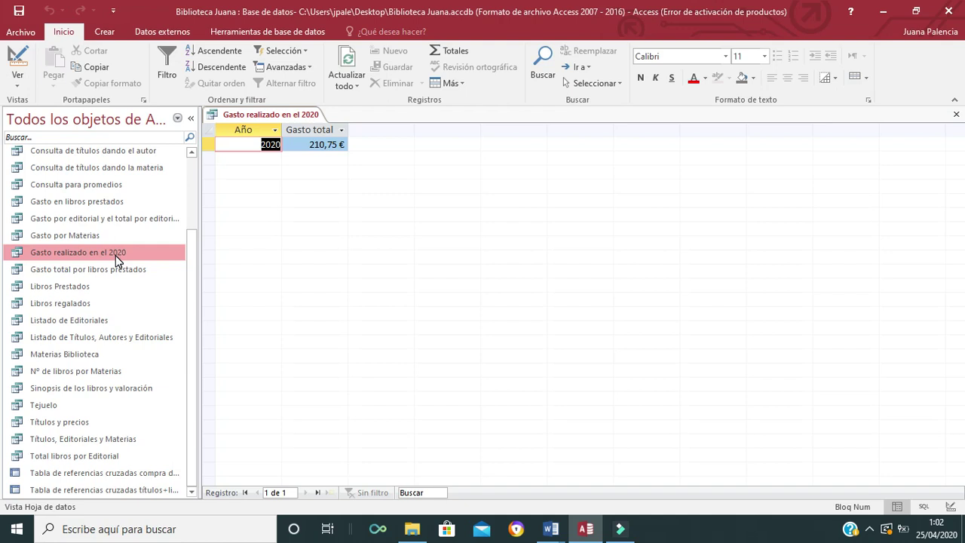
click(955, 116)
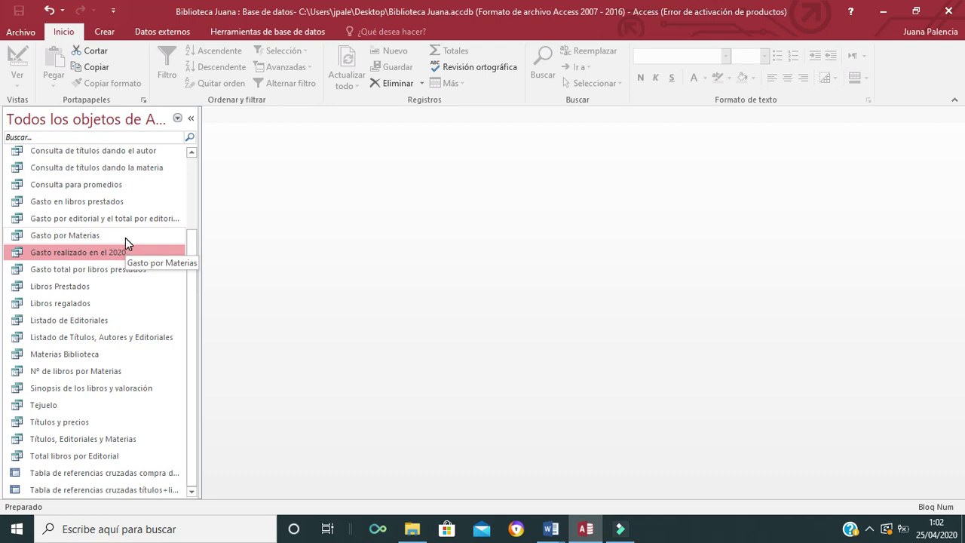
- Create a new query in design view with the LIBROS table and enlarge the table's field list
click(111, 35)
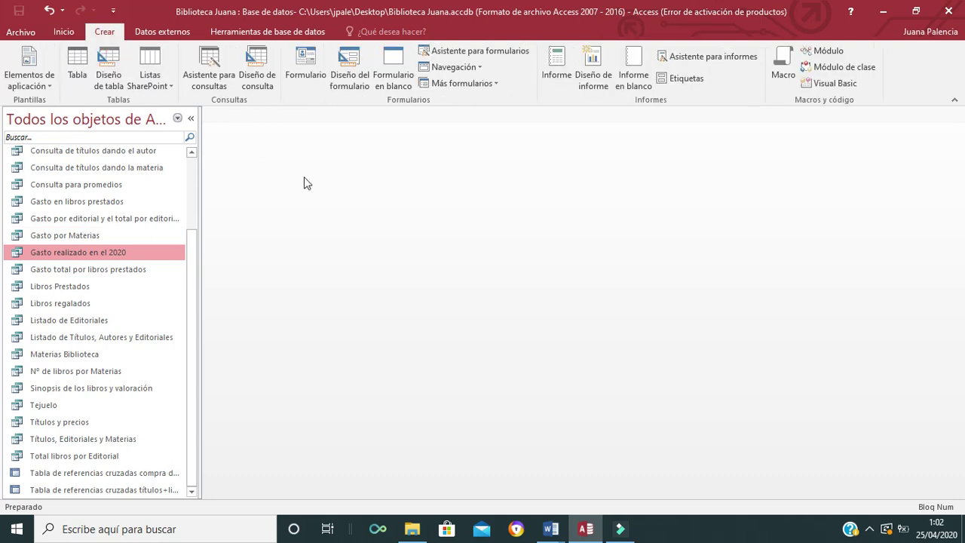
click(254, 78)
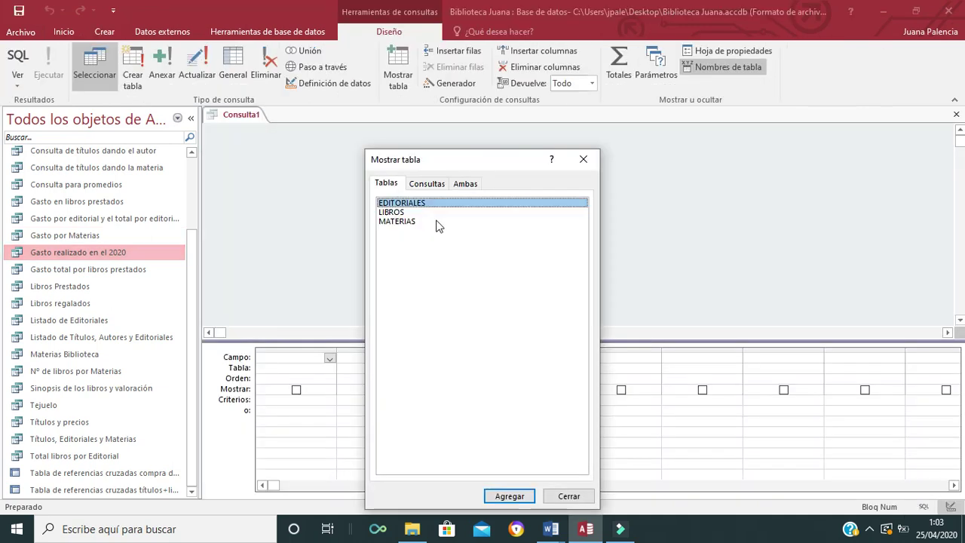
click(392, 212)
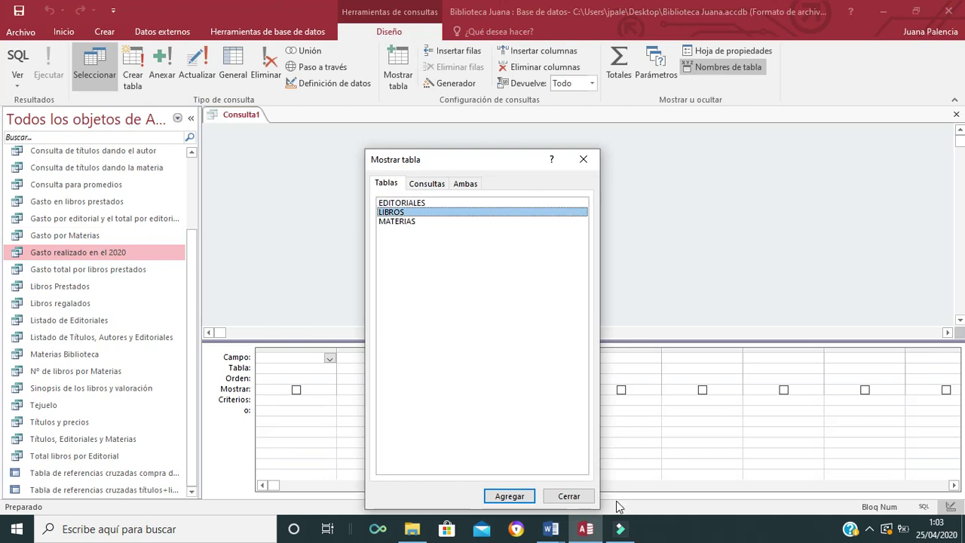
click(509, 496)
click(567, 496)
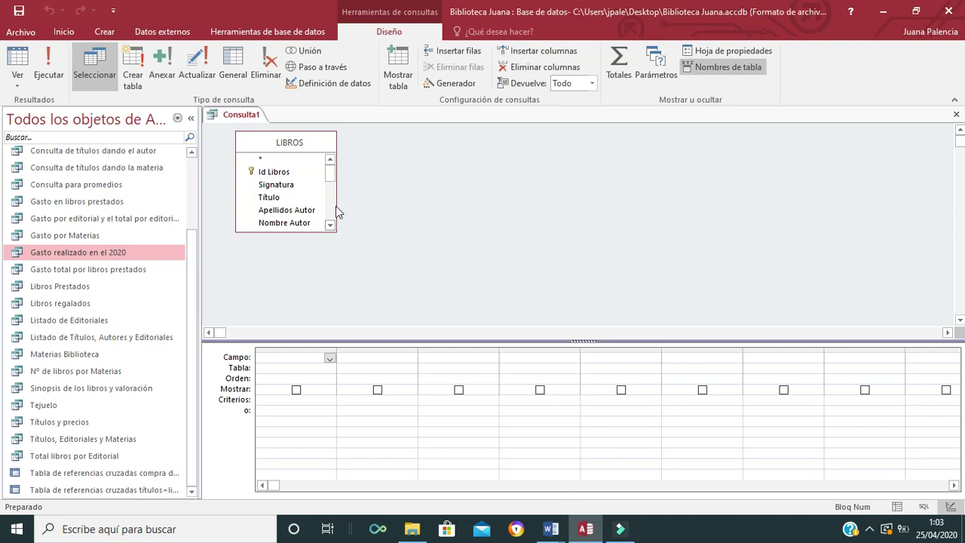
drag(315, 229, 369, 307)
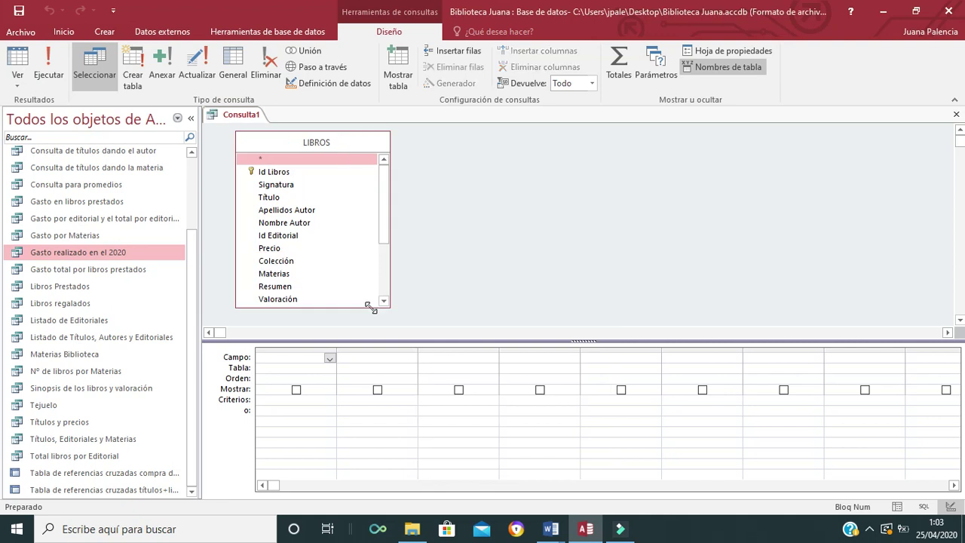
- Add the Materias, Título, Precio and Fecha compra fields of LIBROS to the query grid
double_click(286, 276)
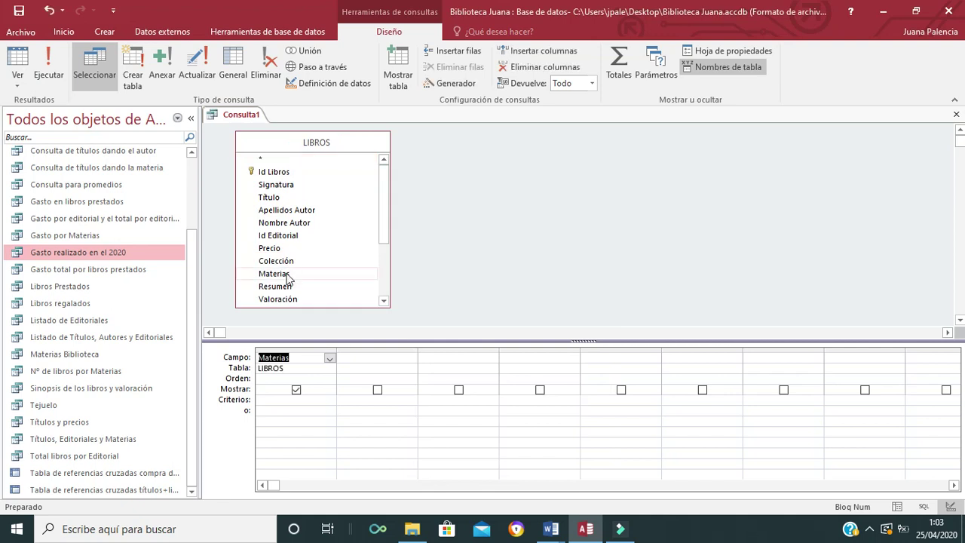
double_click(269, 198)
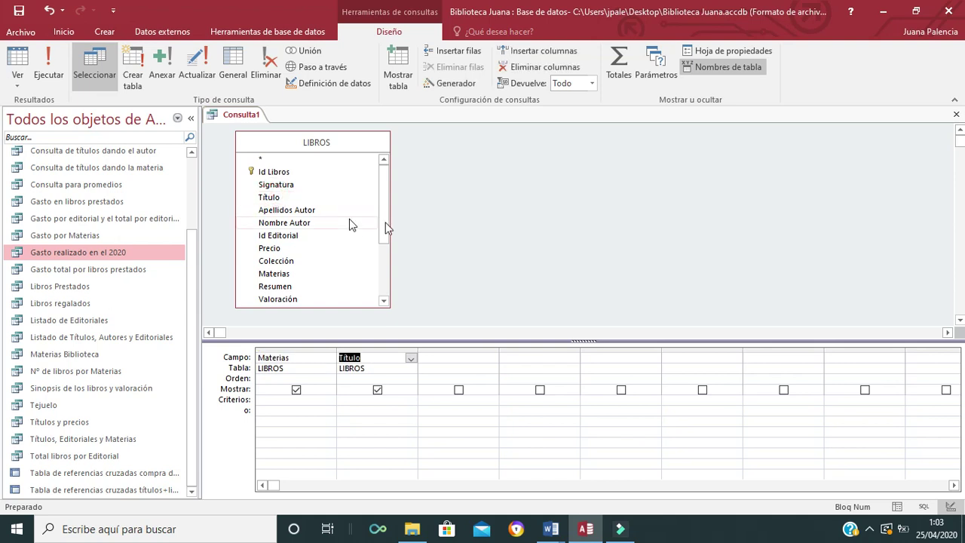
double_click(291, 251)
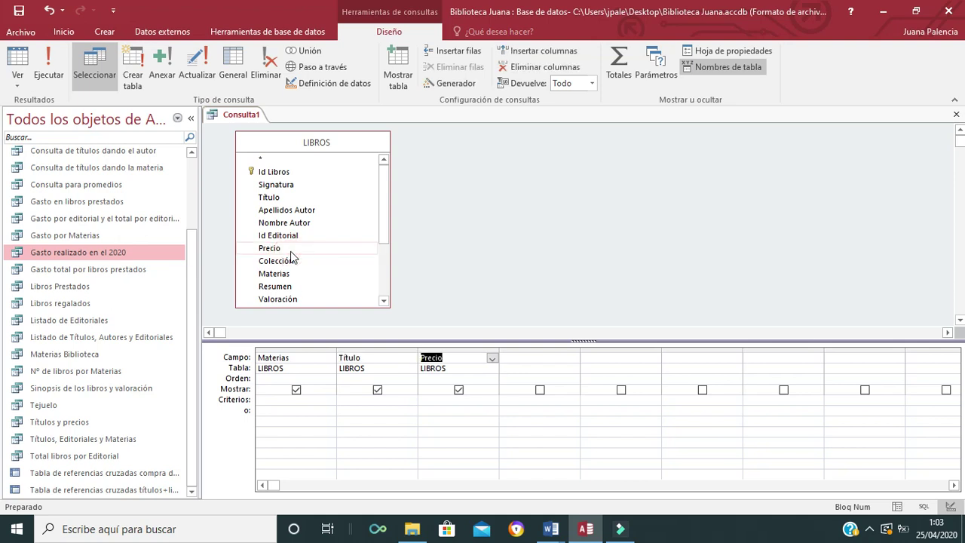
drag(380, 201, 389, 255)
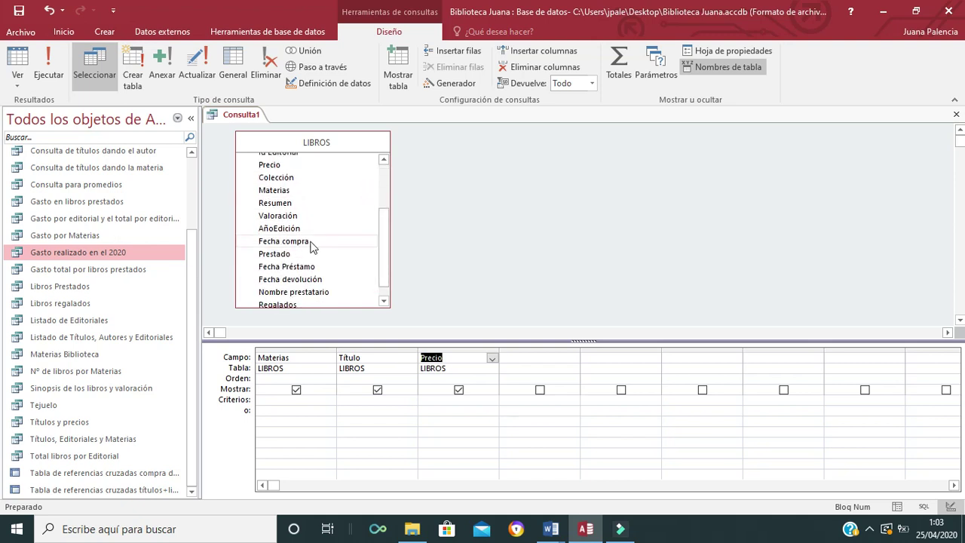
double_click(310, 242)
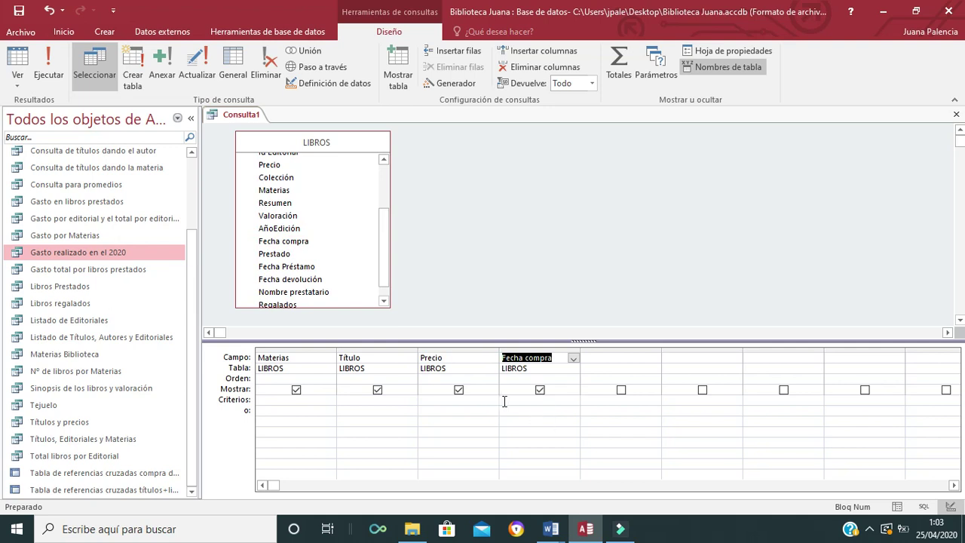
- Widen the Fecha compra grid column and set its criterion to Entre#01/01/2020# Y #31/12/2020#
click(504, 401)
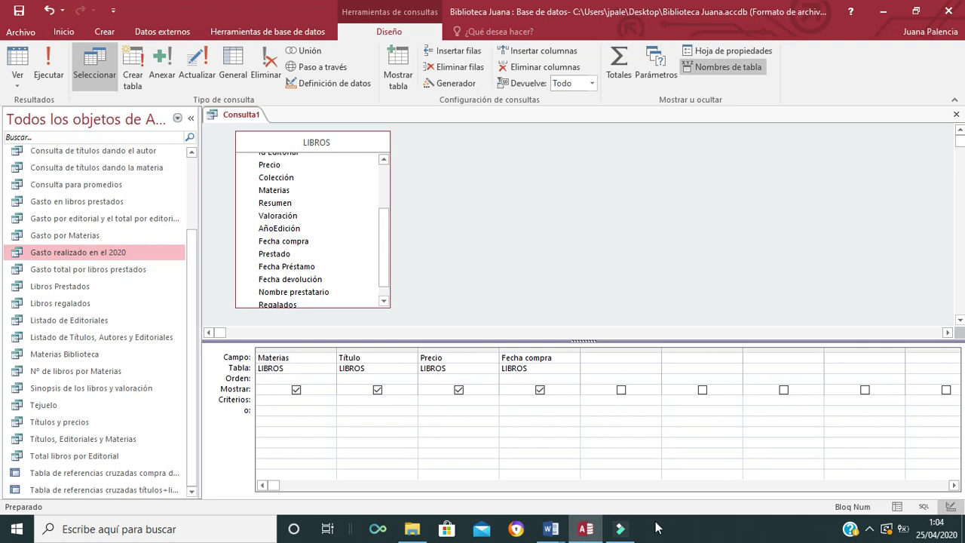
drag(579, 346, 645, 344)
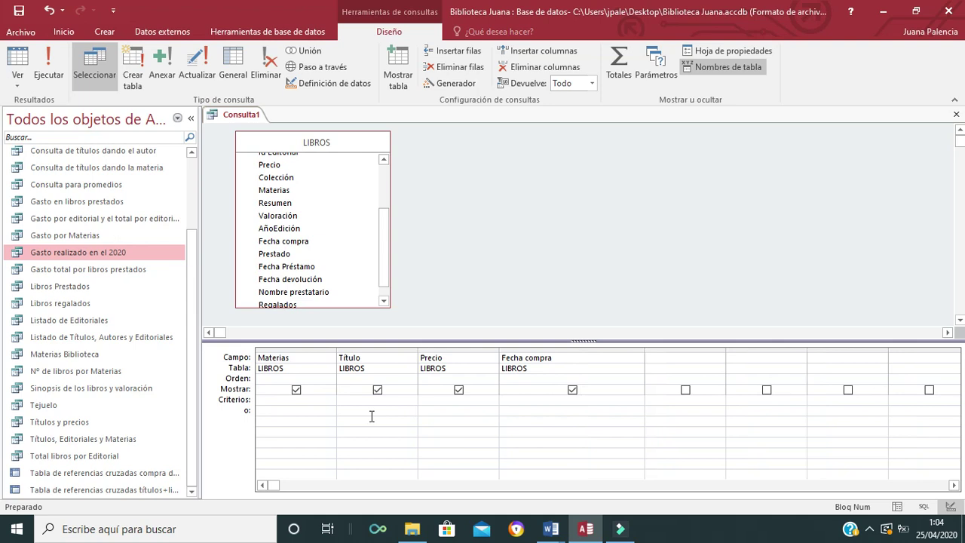
text(Entre)
click(514, 415)
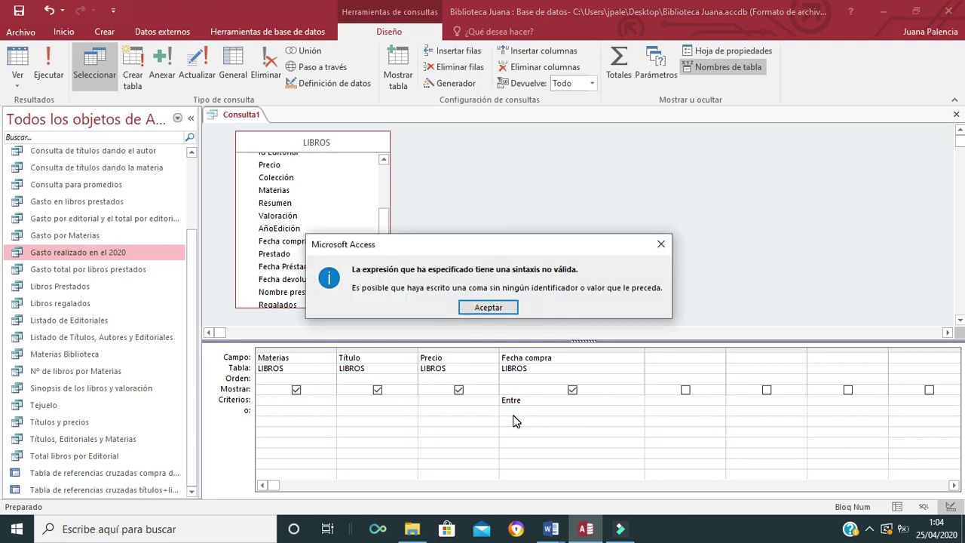
click(504, 306)
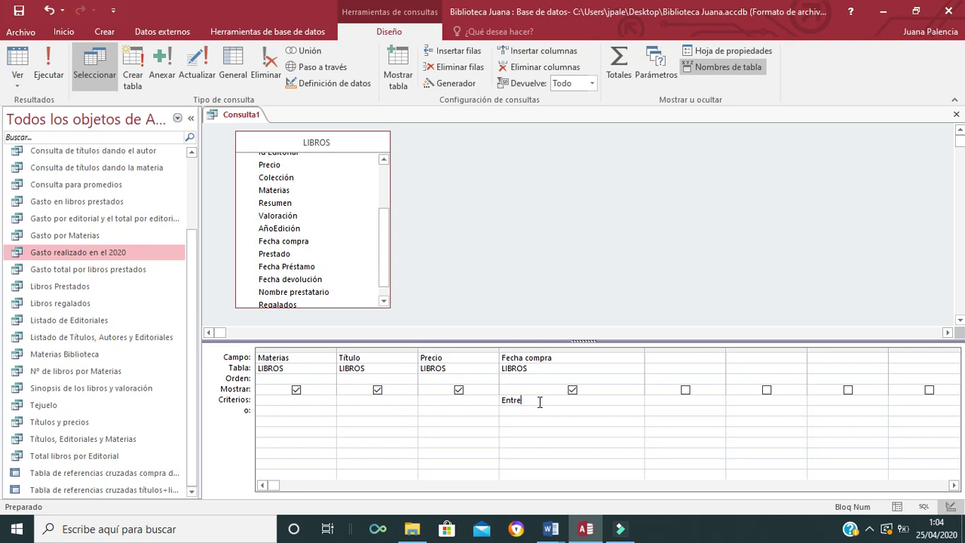
text(#01/01/2020)
mouse_move(550, 529)
text(Y)
key(BackSpace)
key(BackSpace)
text(# Y #)
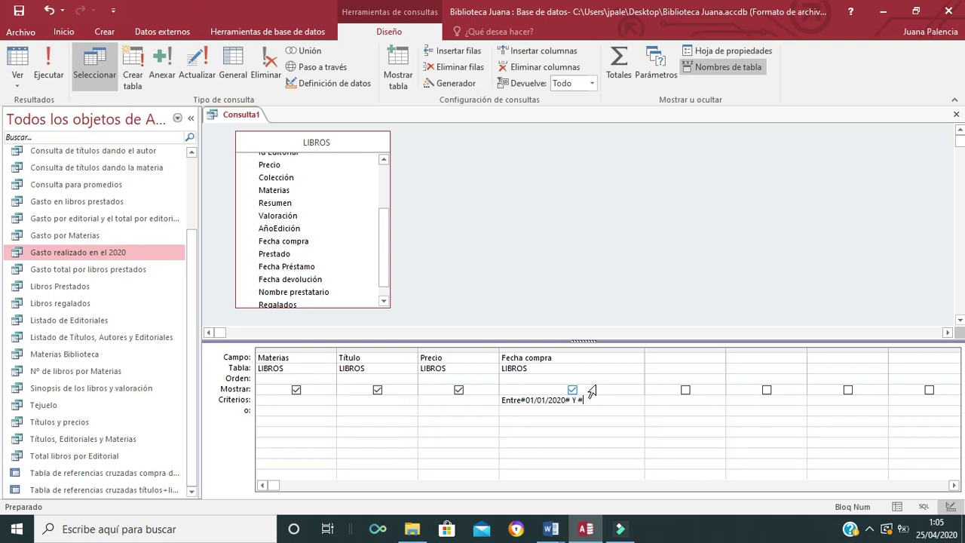
text(31/12/2020#)
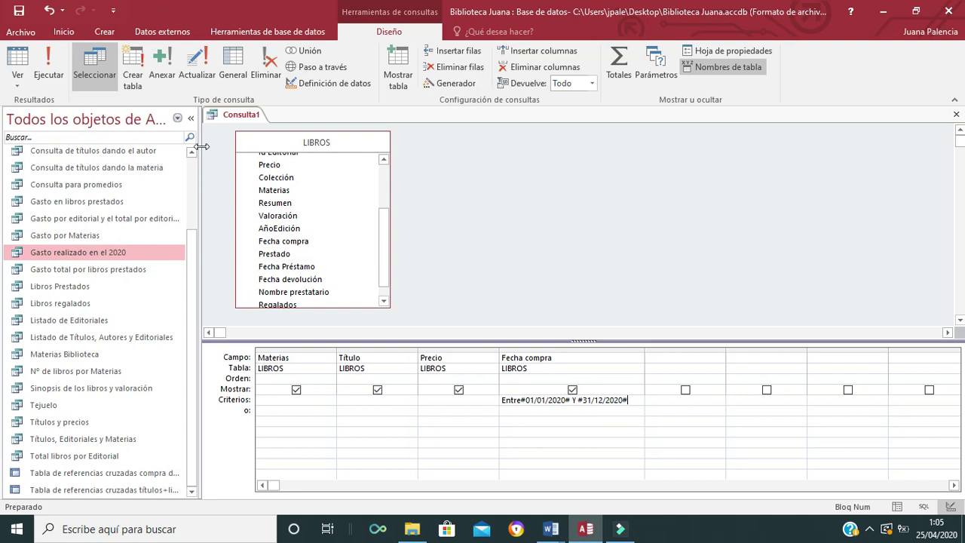
- Run the query, save it as "Comprados en 2020" and close it
click(50, 64)
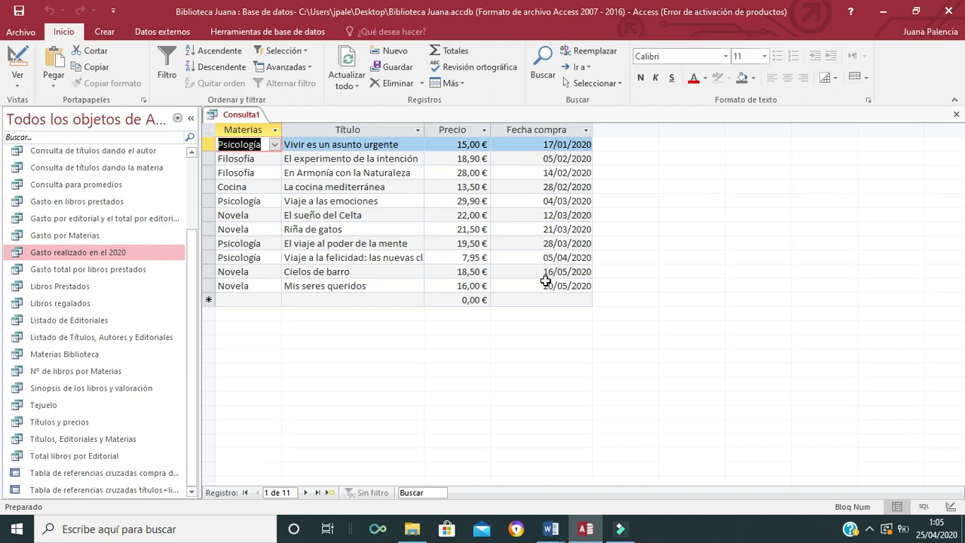
click(236, 117)
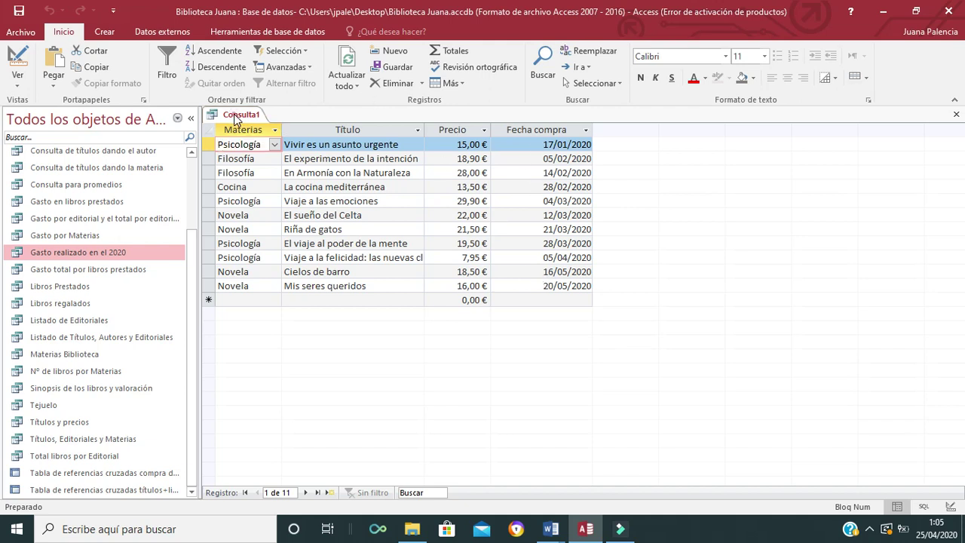
right_click(236, 118)
click(269, 123)
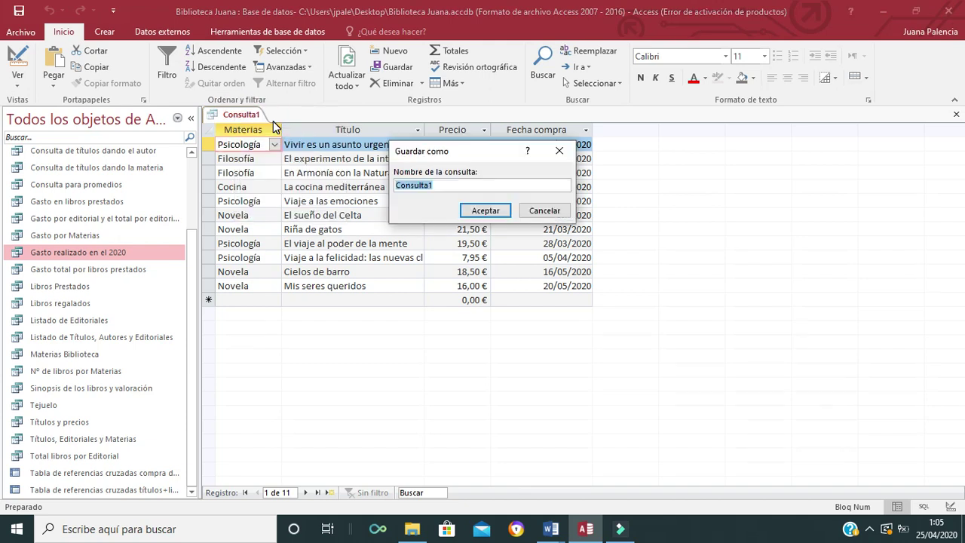
text(Comprados en 2)
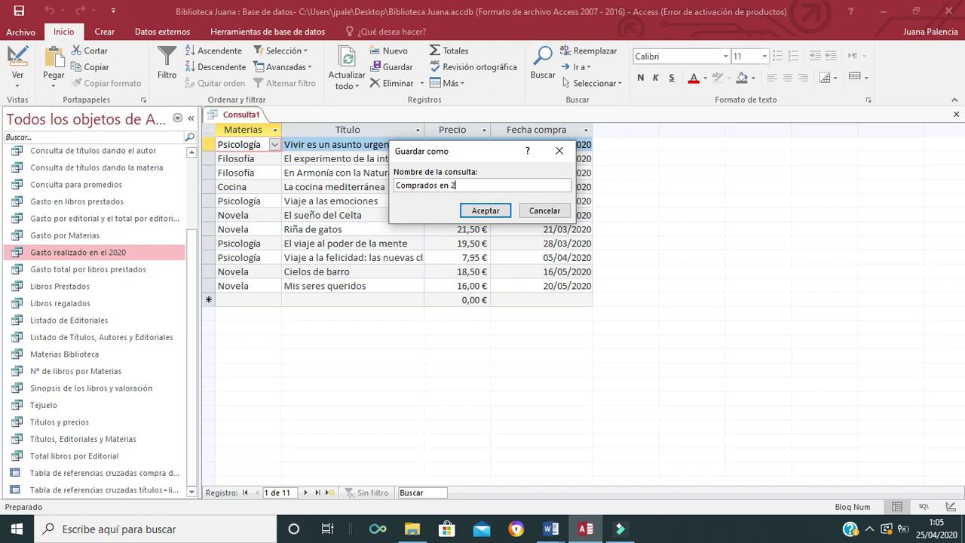
text(020)
click(505, 213)
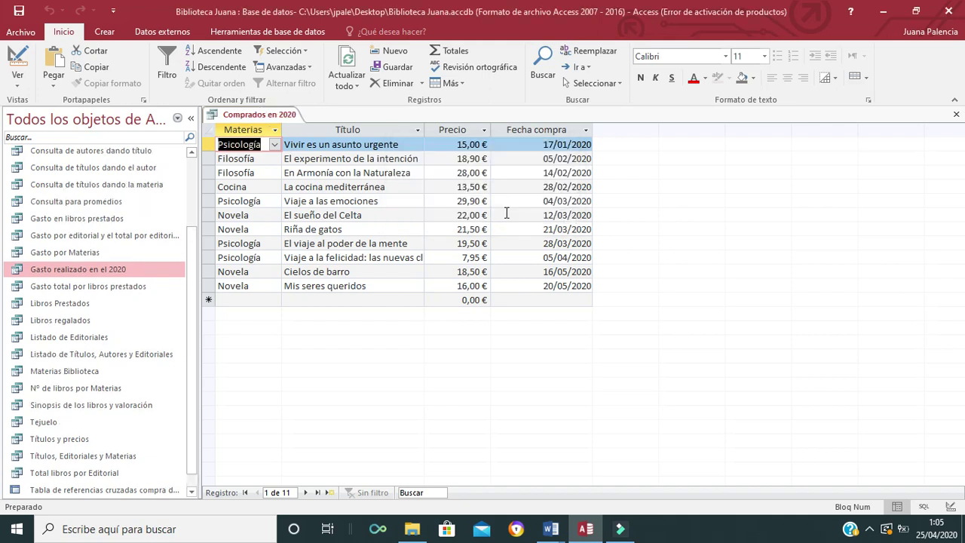
click(955, 114)
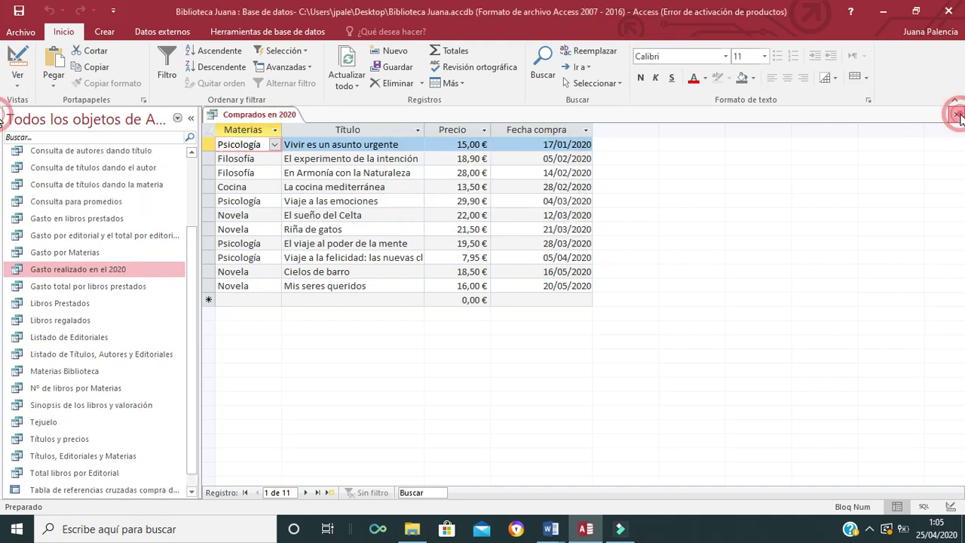
- Start a crosstab query with the query wizard, using the query "Comprados en 2020" as its source
click(104, 32)
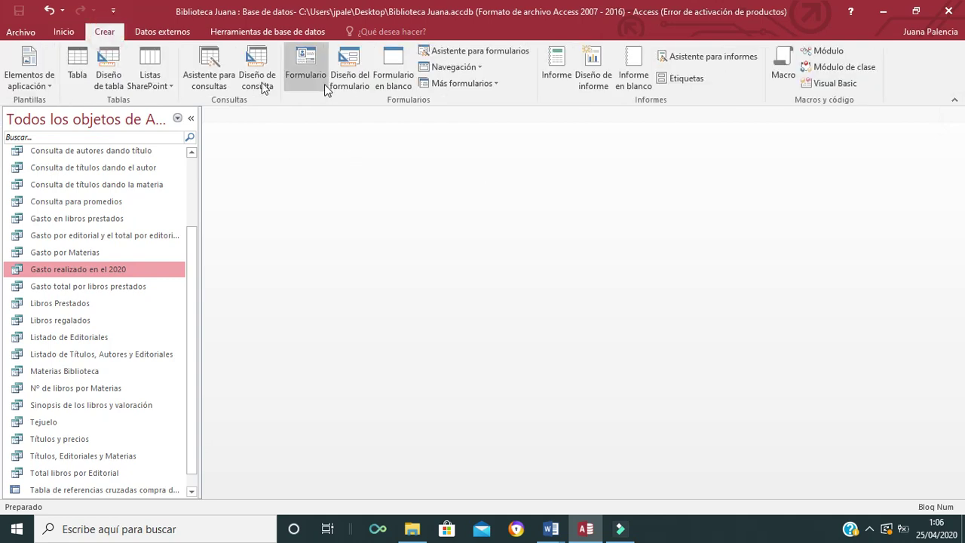
click(209, 75)
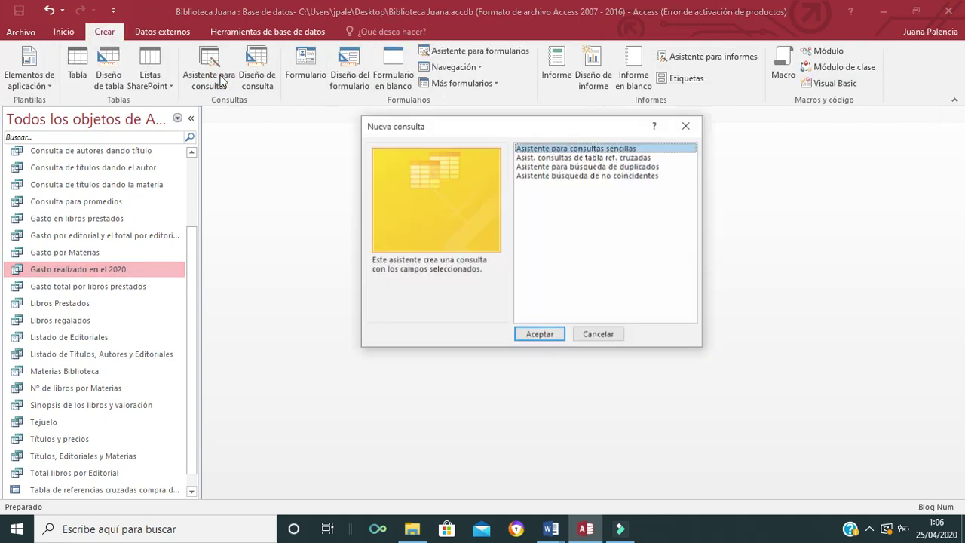
click(567, 157)
click(539, 335)
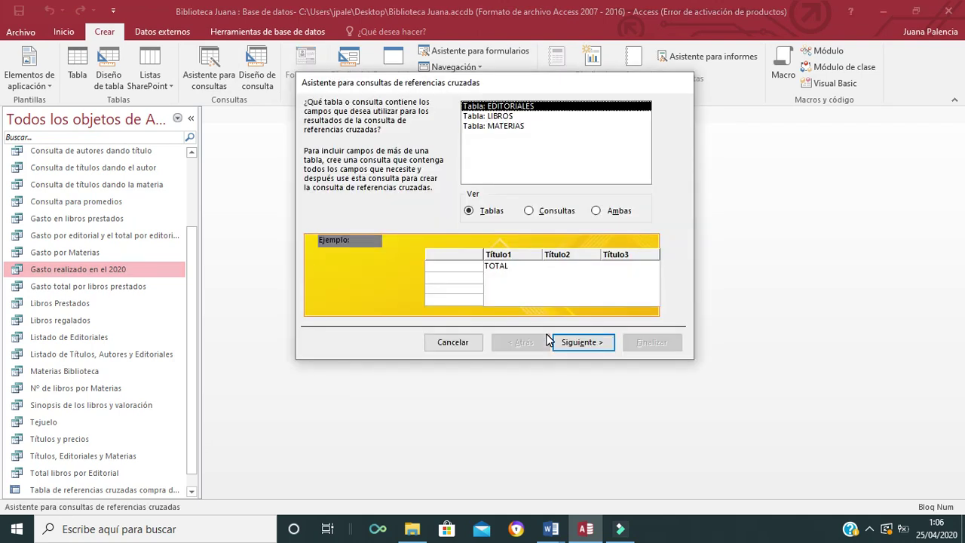
click(530, 211)
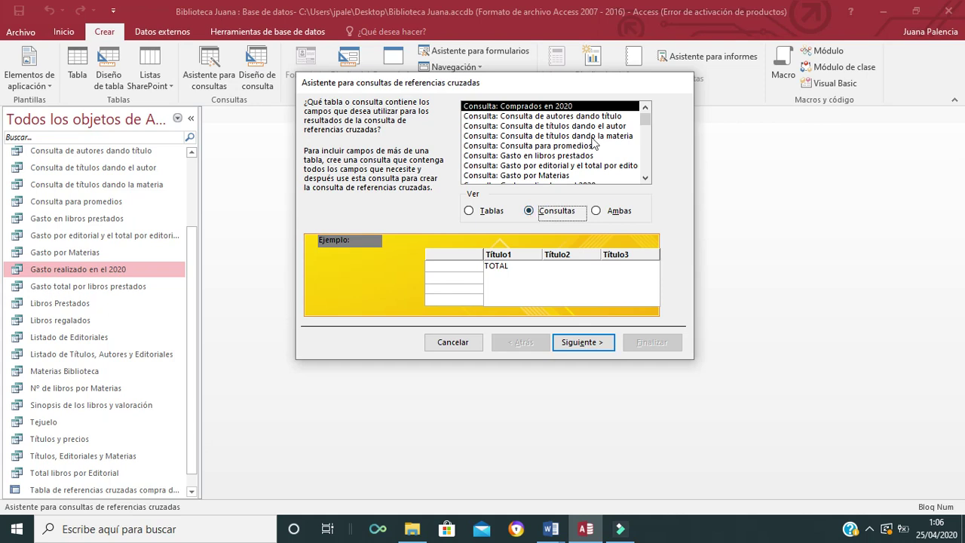
click(645, 178)
click(645, 179)
click(645, 179)
click(645, 179)
click(645, 179)
click(645, 178)
click(645, 179)
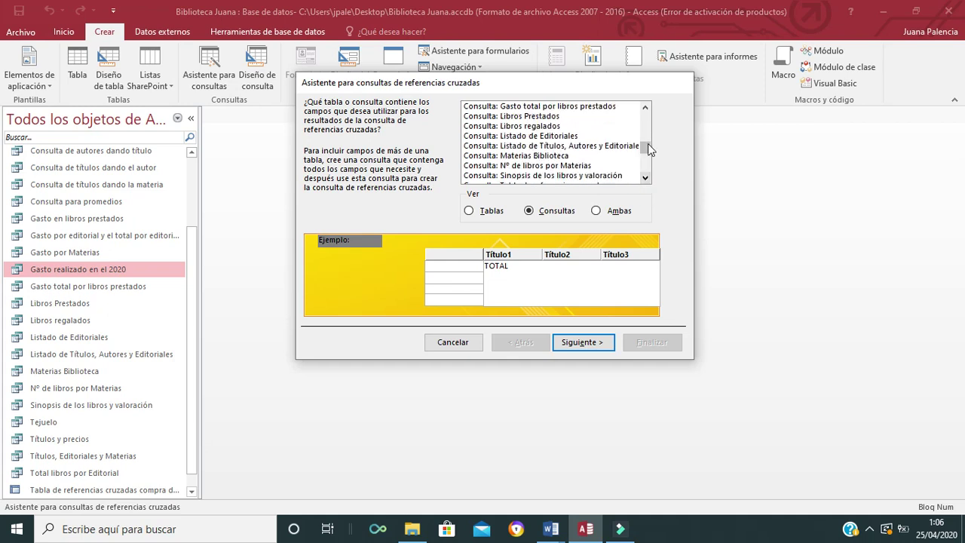
scroll(646, 145, down, 2)
scroll(645, 149, up, 5)
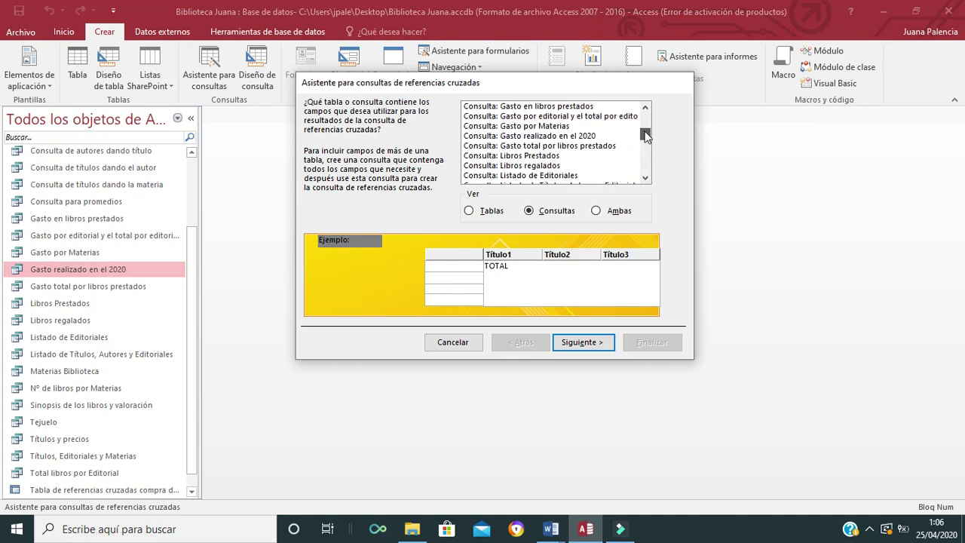
click(557, 106)
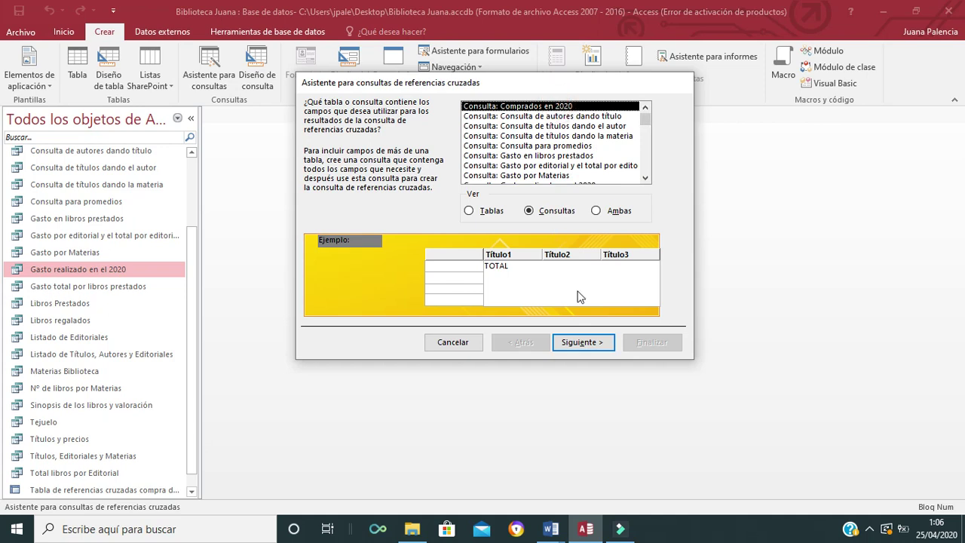
click(583, 343)
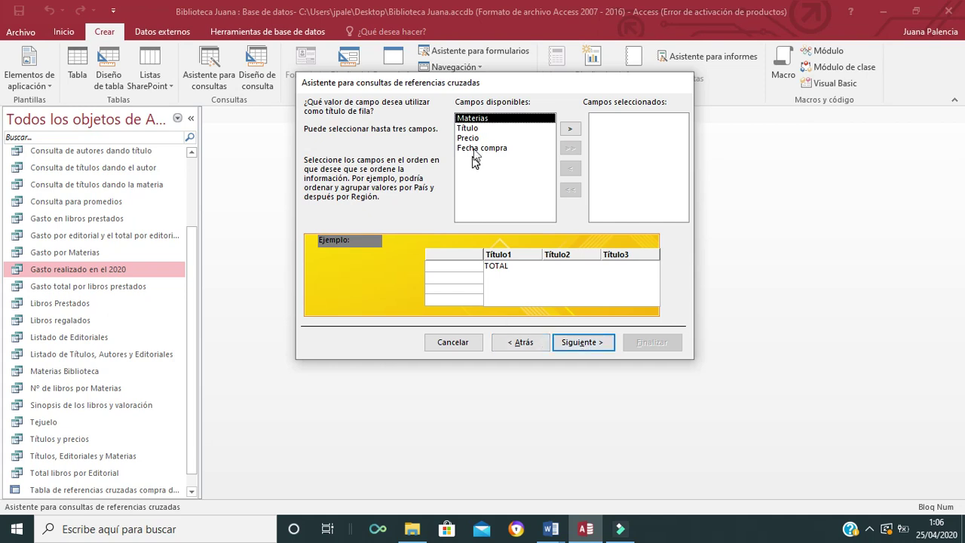
- Use Materias as the crosstab's row heading and Fecha compra as its column heading, grouped by Trimestre
click(571, 130)
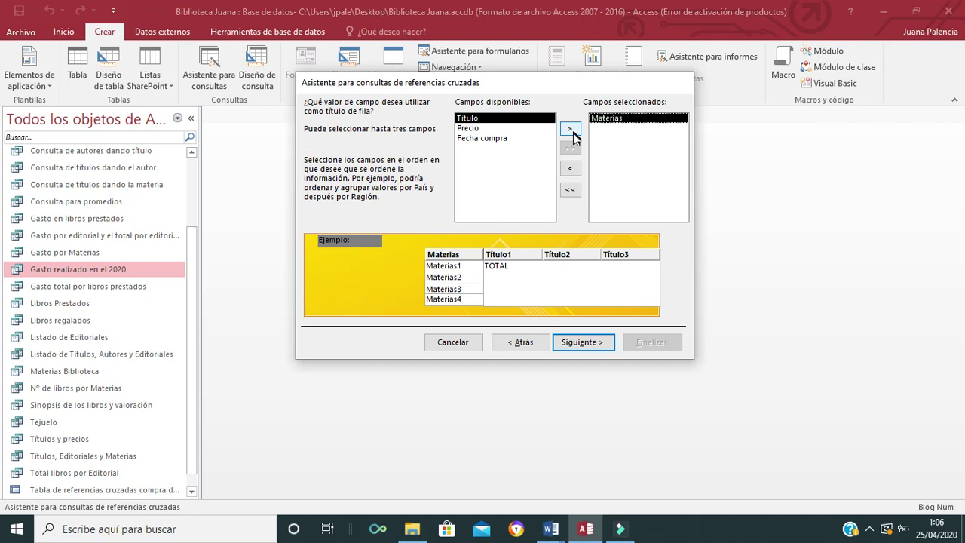
click(591, 343)
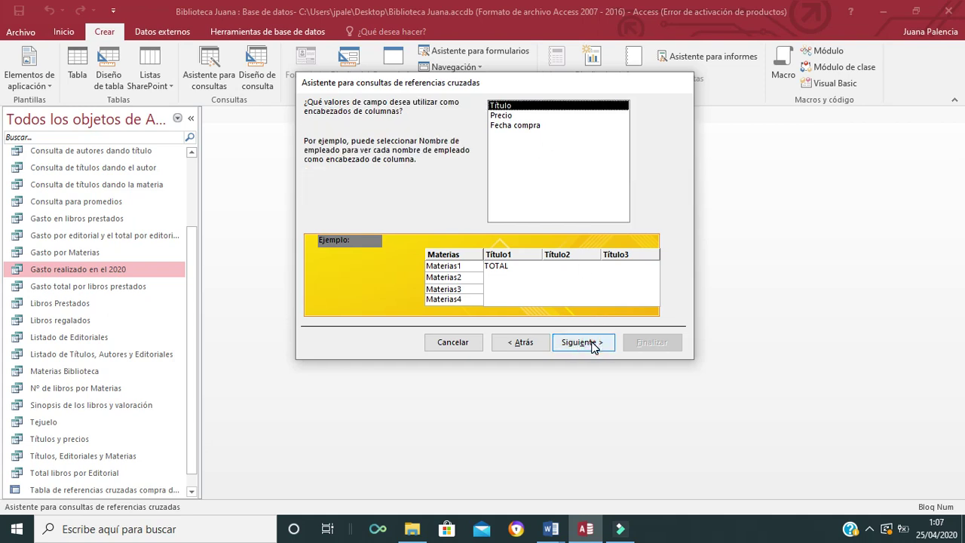
click(528, 126)
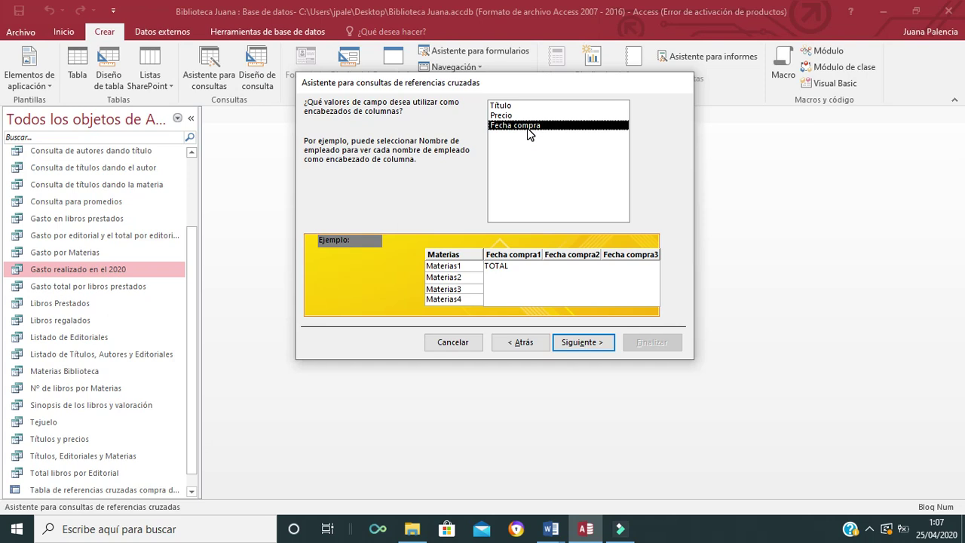
double_click(525, 126)
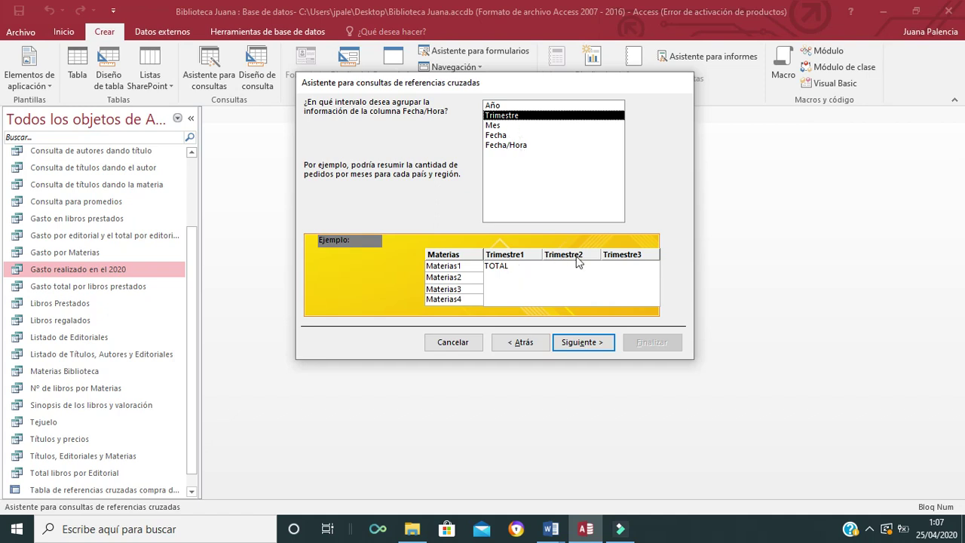
click(583, 344)
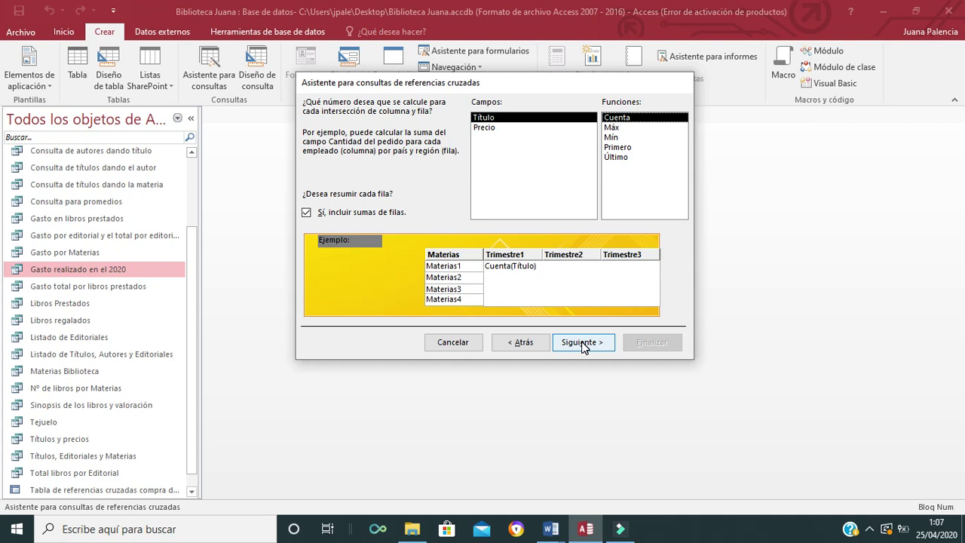
- Calculate the Suma of Precio at each row and column intersection, keeping the row sums included
click(486, 129)
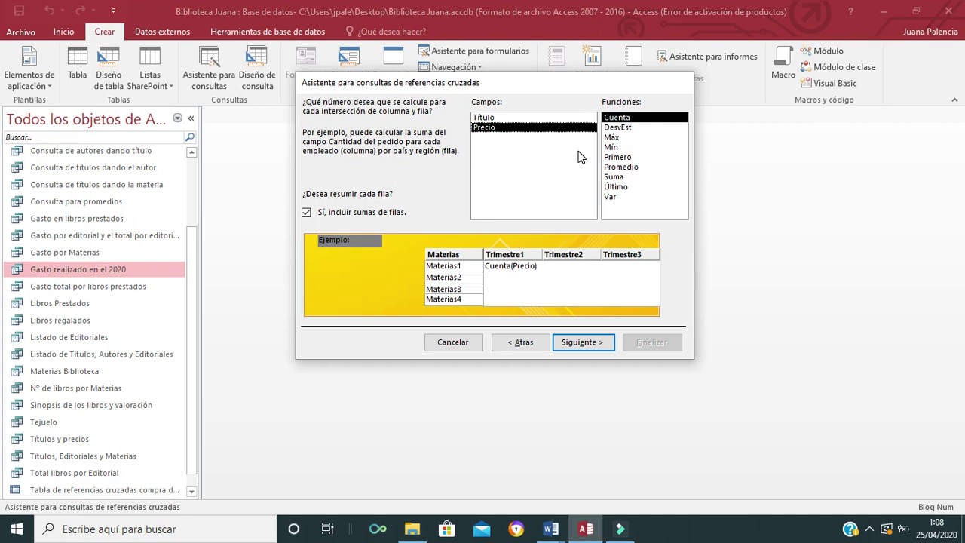
click(617, 178)
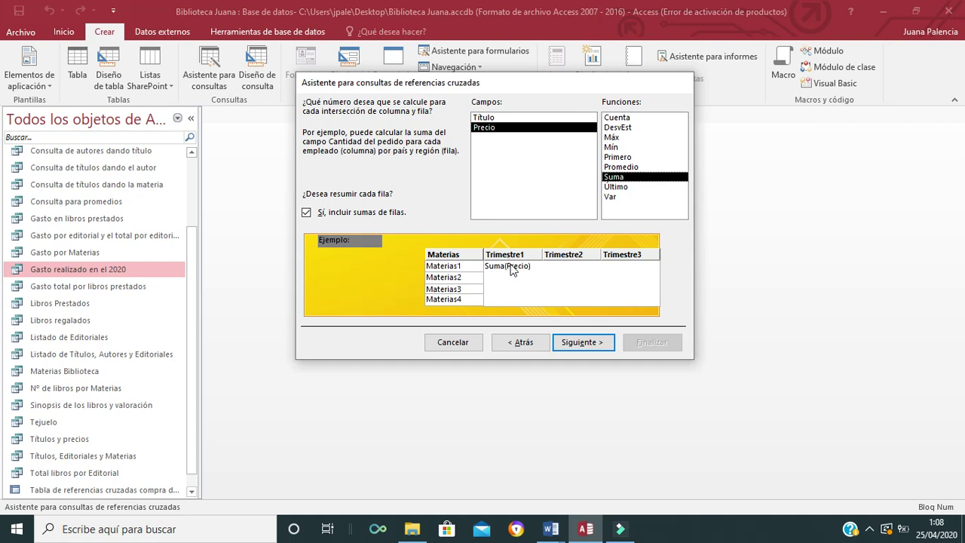
click(577, 344)
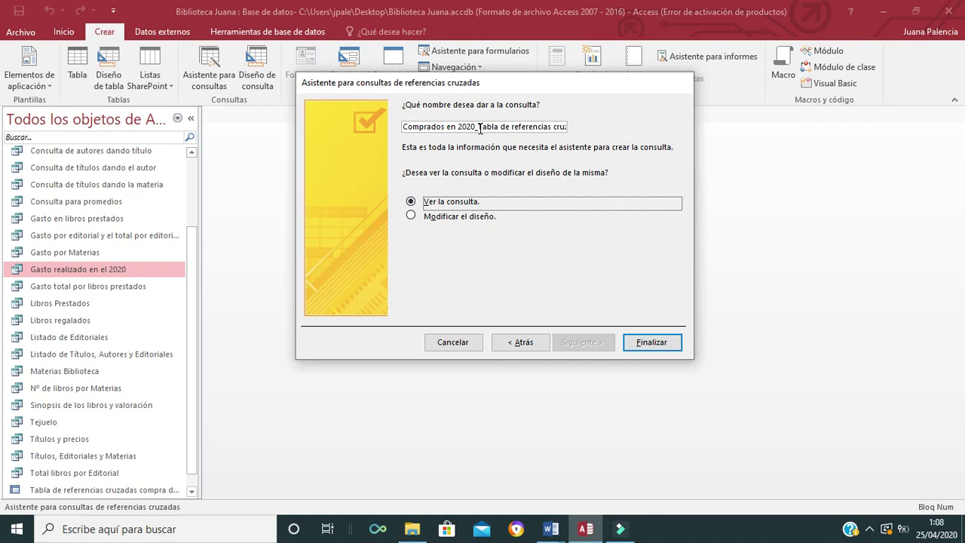
- Name the query "Tabla de referencias cruzadas gastos trimestrales por materias", finish the wizard to view it, and fit the Total de Precio column's width
drag(480, 128, 413, 129)
key(shift+End)
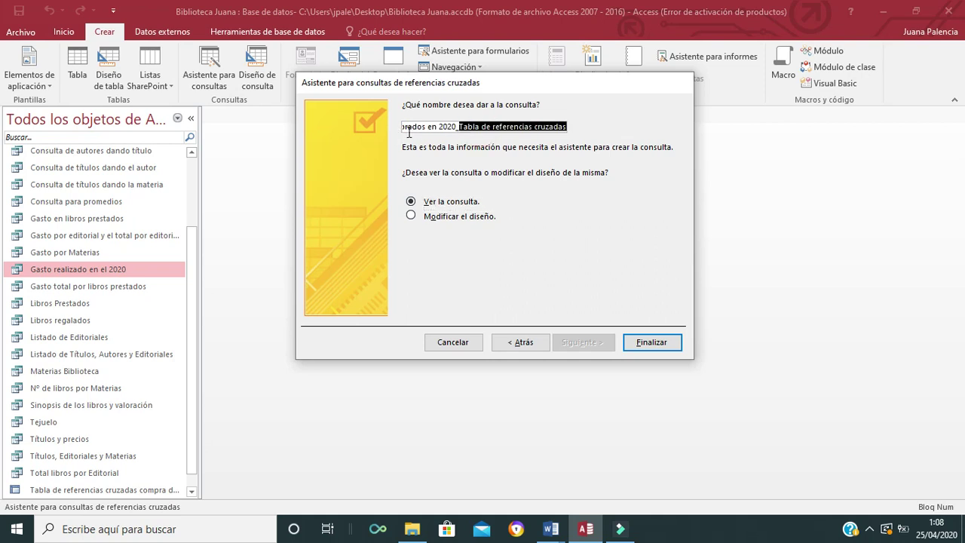
click(456, 128)
key(shift+Home)
text(Com)
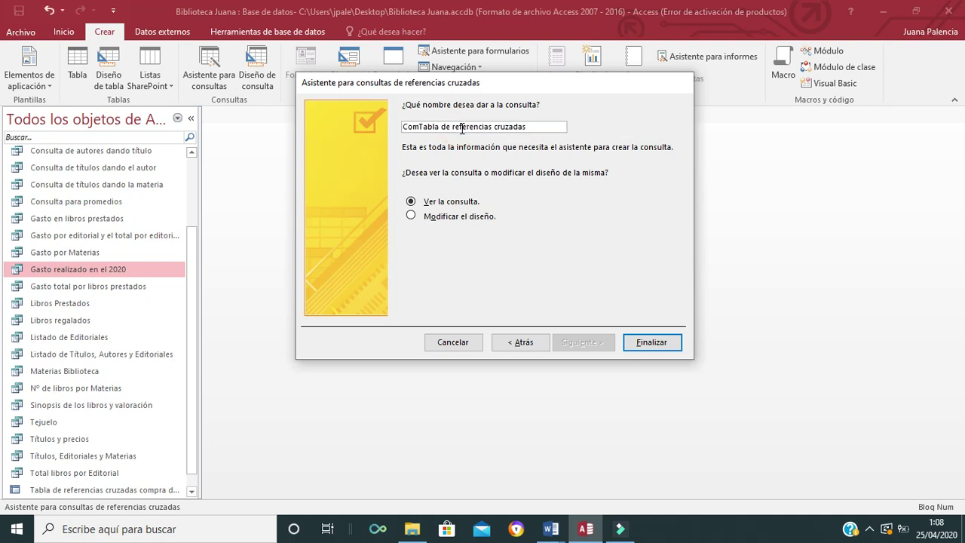
key(BackSpace)
key(BackSpace)
key(BackSpace)
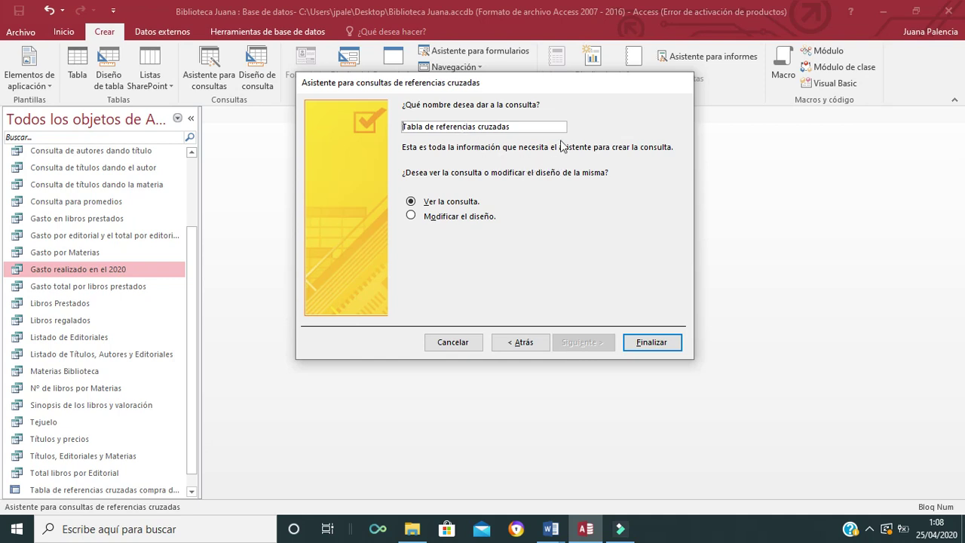
click(528, 126)
text(gastos)
text(trimestrale)
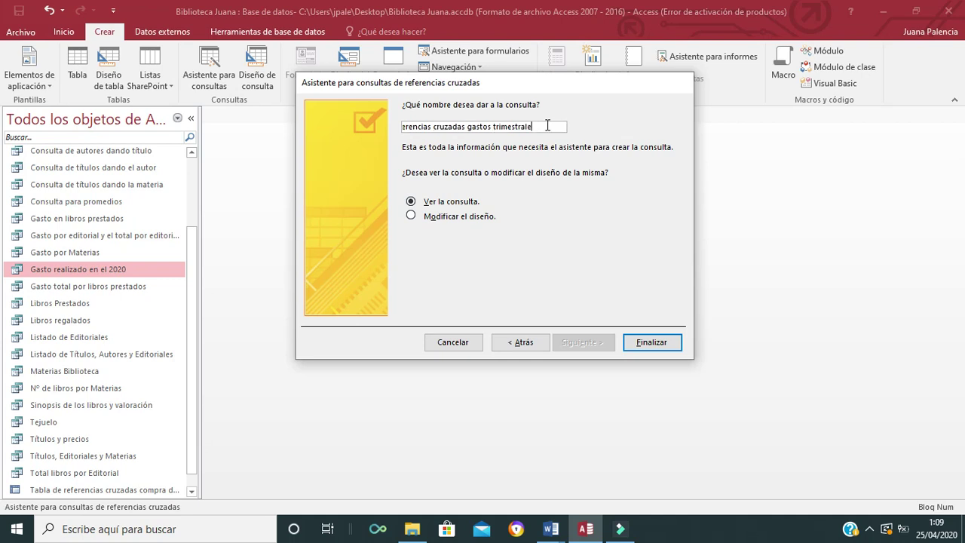
text(s por materoas)
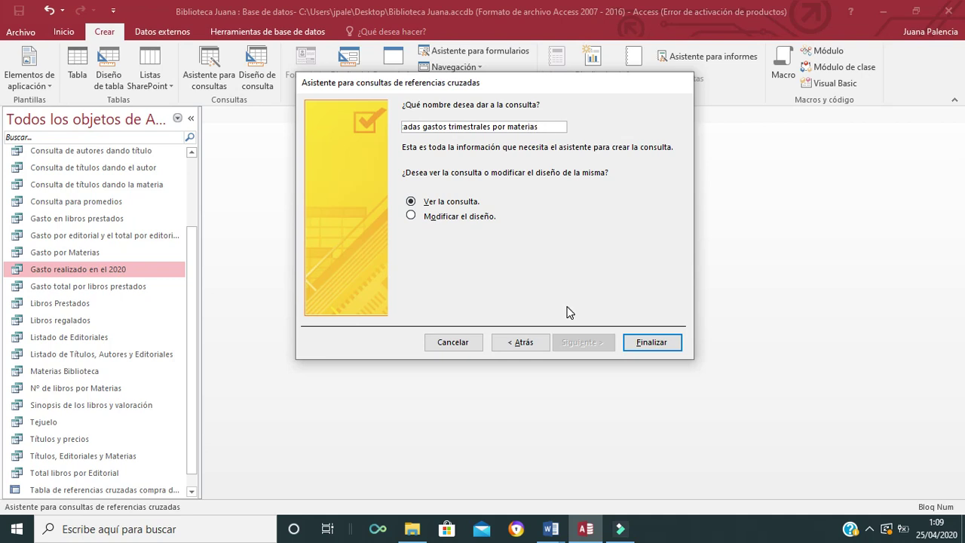
click(641, 343)
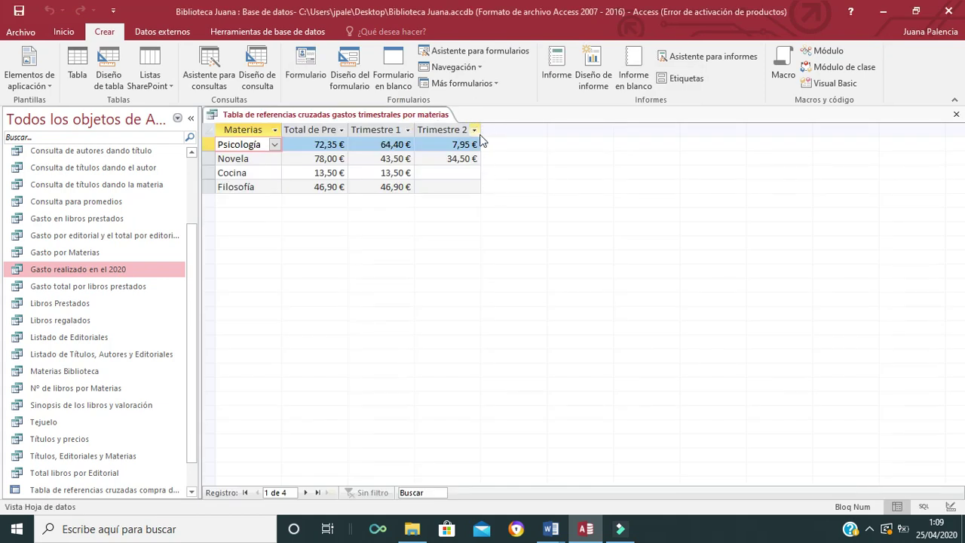
double_click(350, 130)
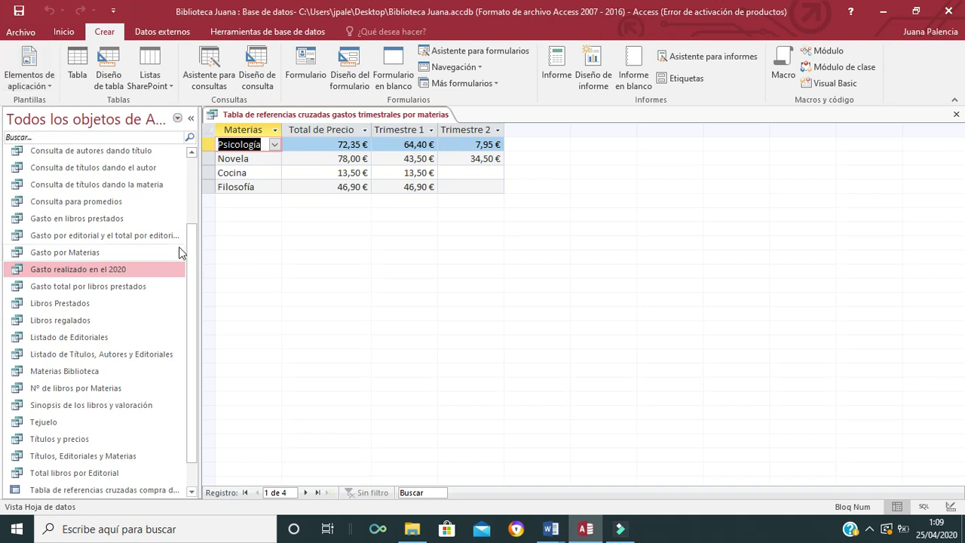
- Open the LIBROS table to check the Fecha compra dates against the quarterly results, and close it
drag(190, 254, 189, 194)
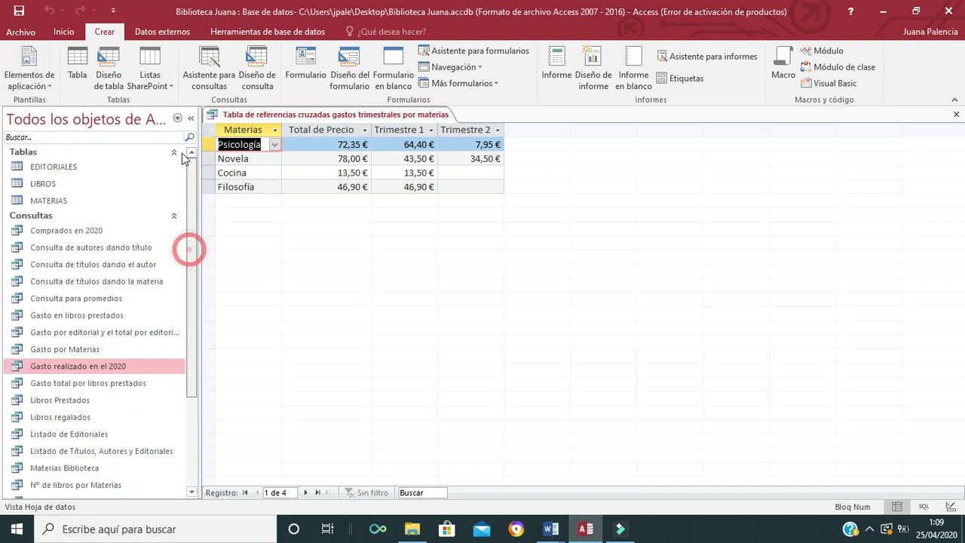
click(62, 184)
double_click(61, 184)
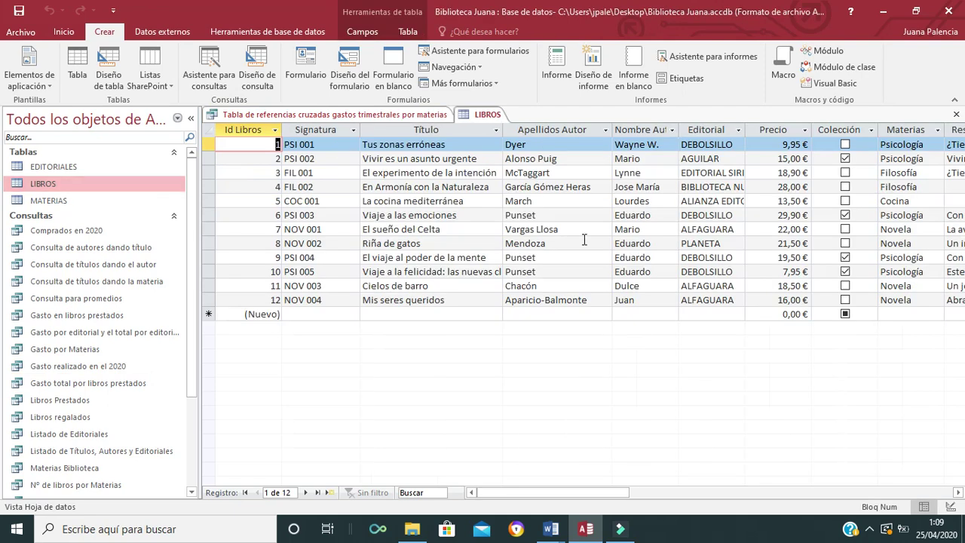
click(737, 493)
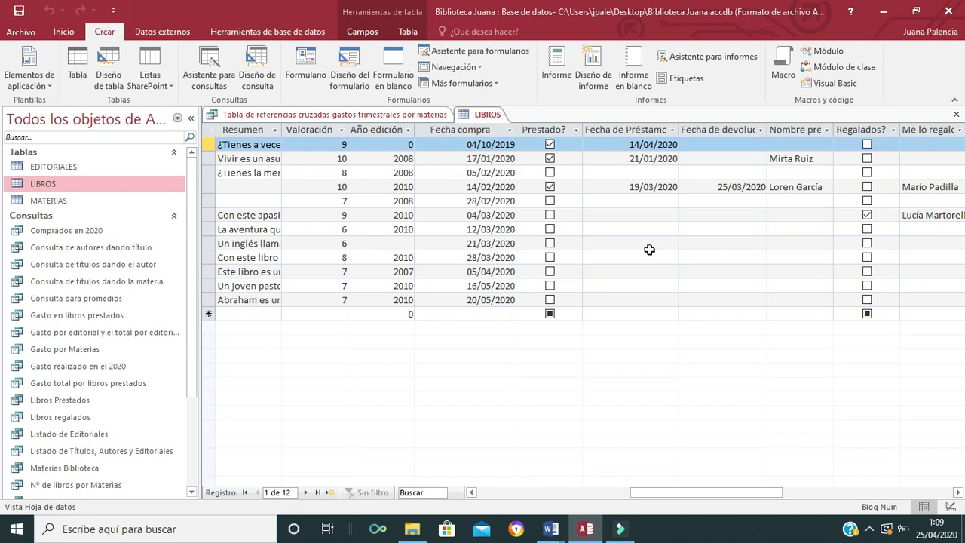
click(956, 115)
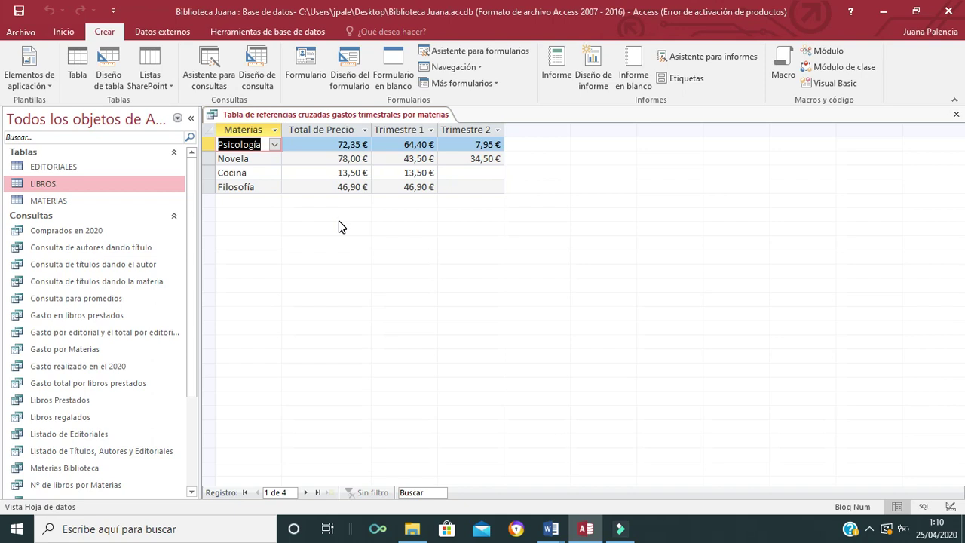
click(247, 80)
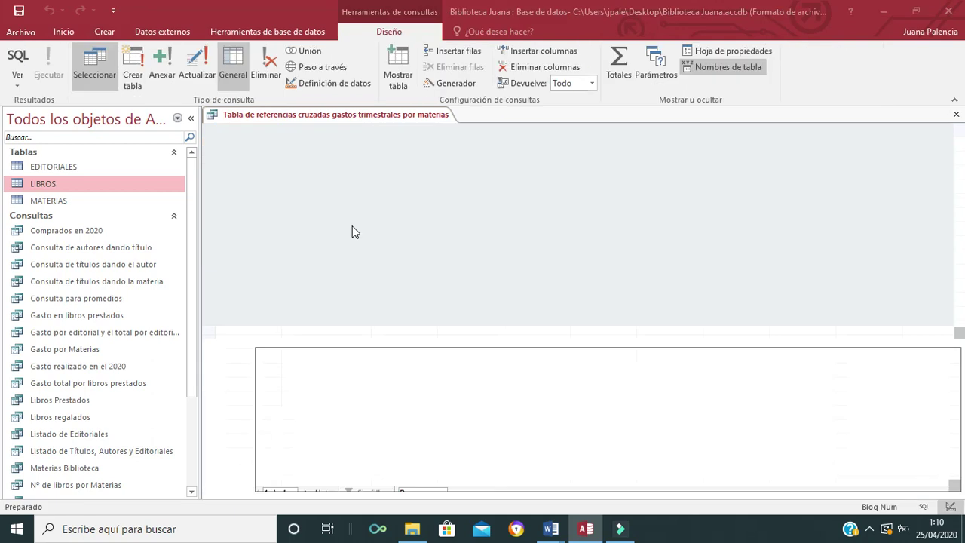
click(582, 161)
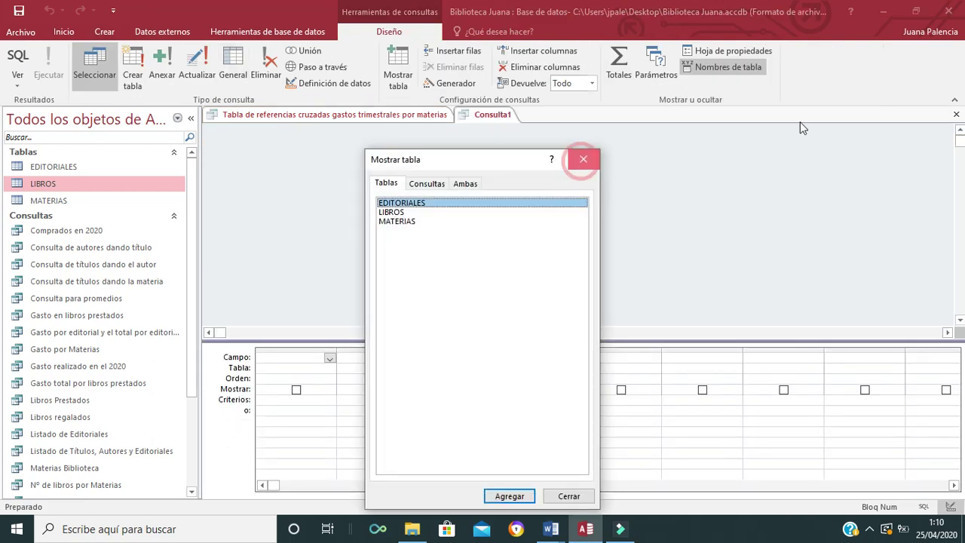
click(954, 115)
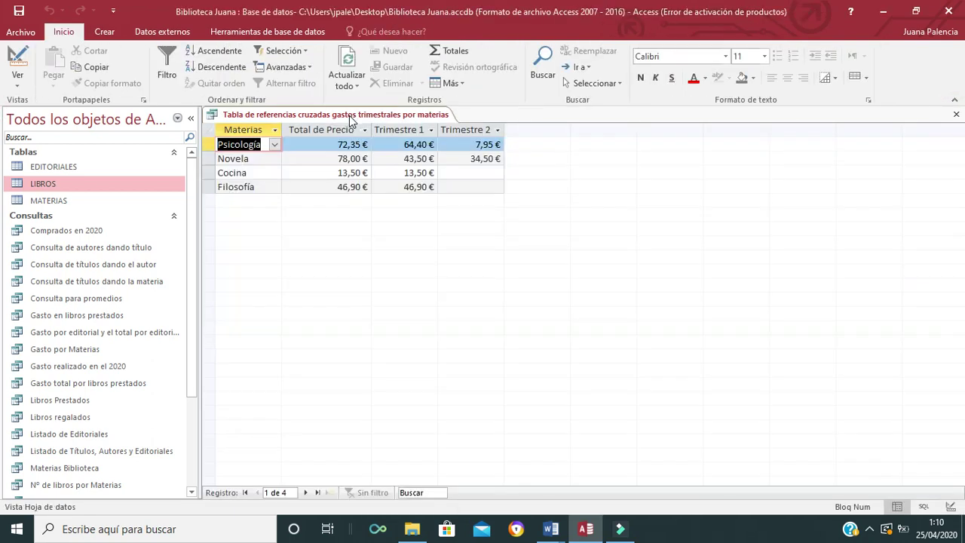
- Open the quarterly crosstab in Design view, widen the Trimestre and Total de Precio grid columns, and close it saving the changes
right_click(349, 120)
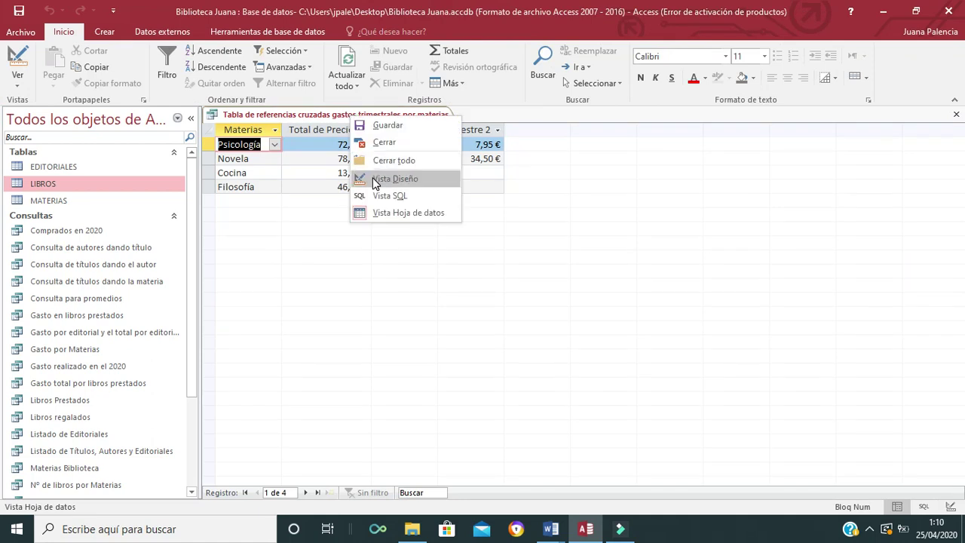
click(392, 178)
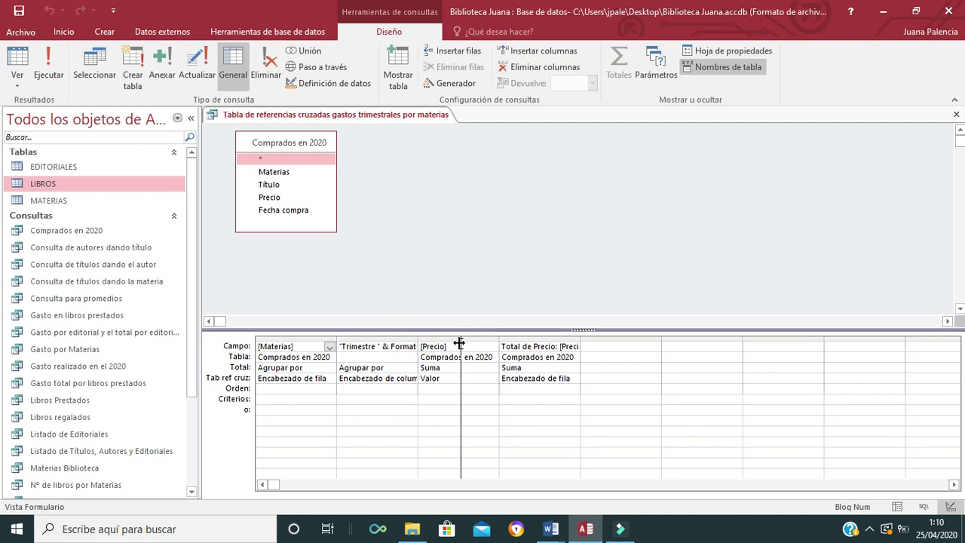
drag(460, 339, 500, 339)
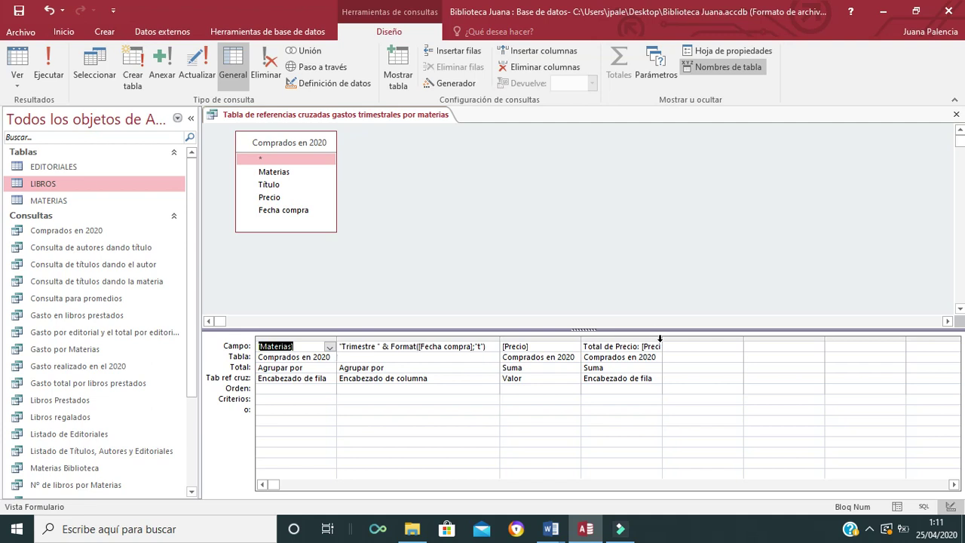
drag(661, 338, 702, 340)
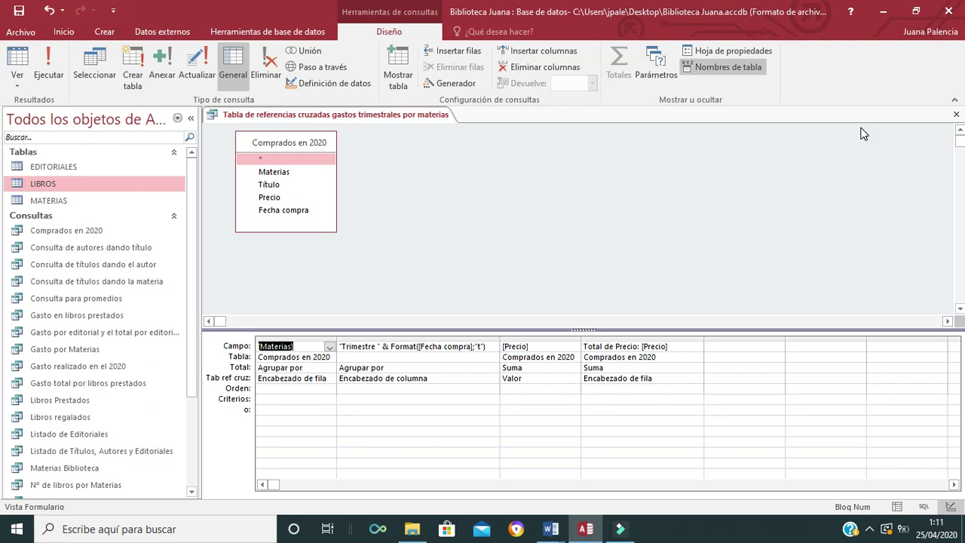
click(955, 113)
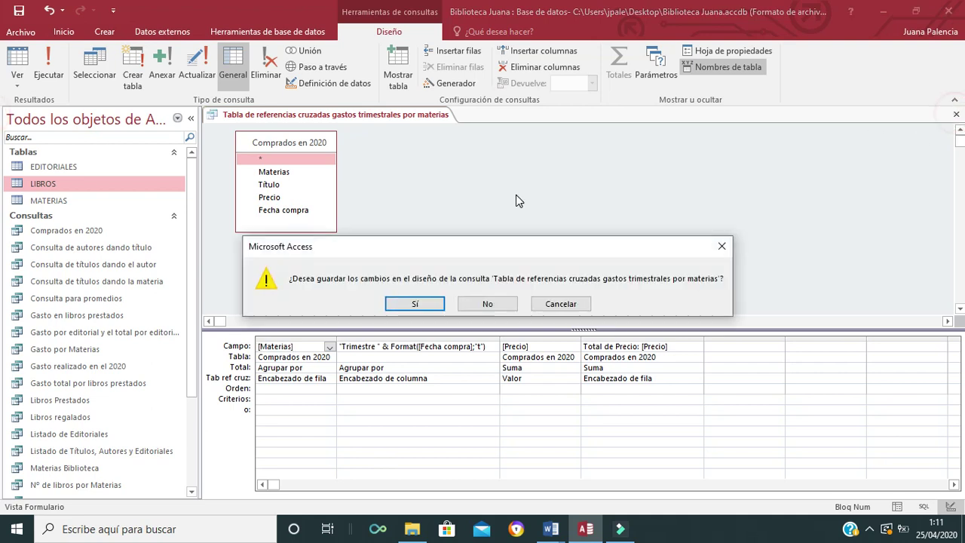
click(436, 303)
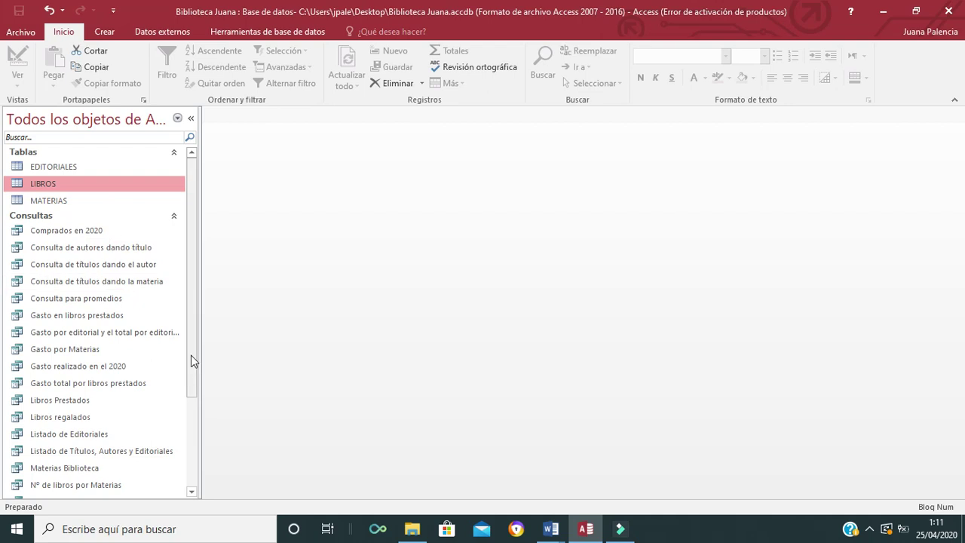
- Start a crosstab query with the query wizard, using the query "Consulta para promedios" as its source
drag(194, 375, 188, 484)
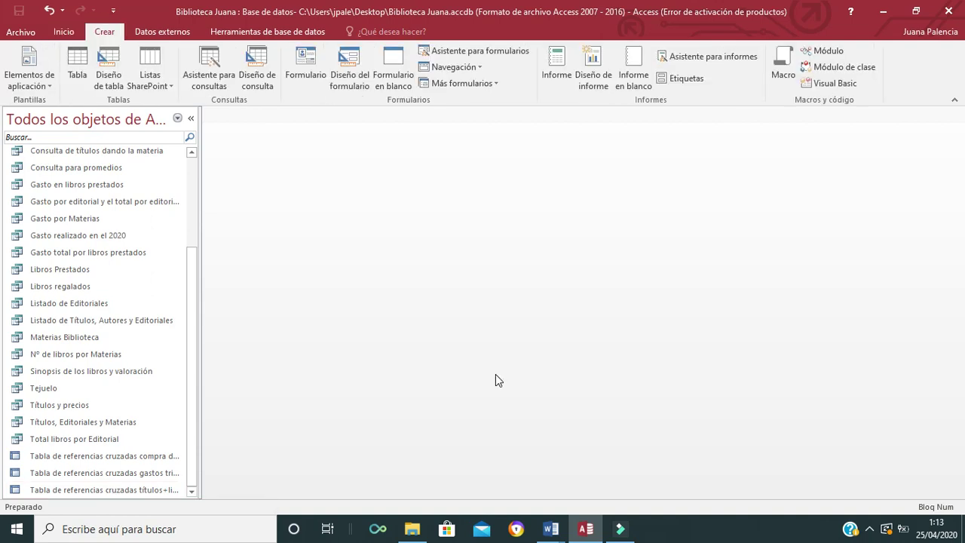
key(alt)
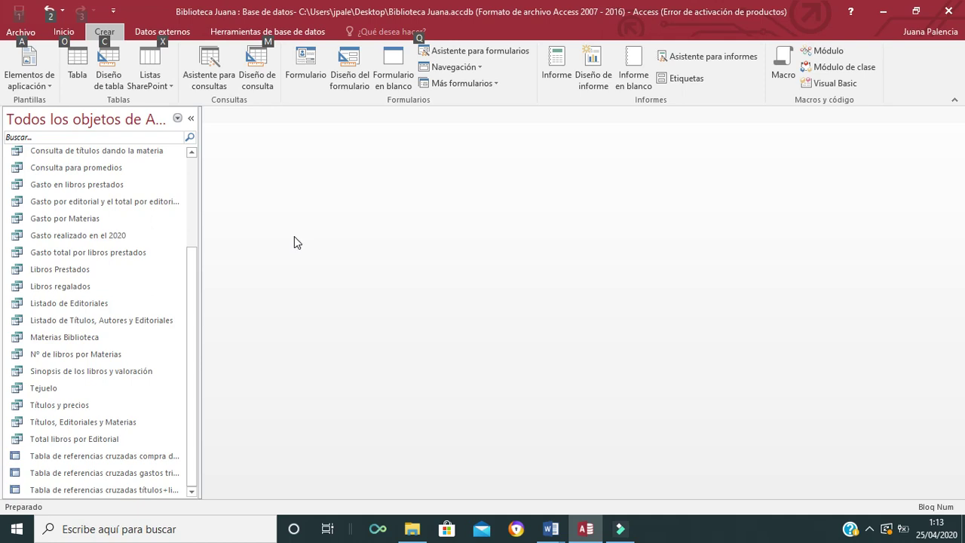
click(116, 28)
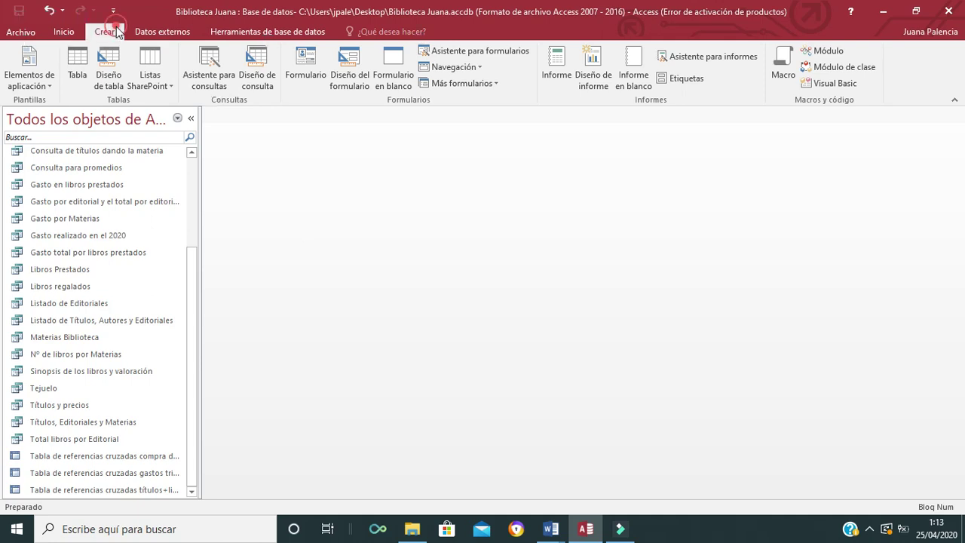
click(208, 75)
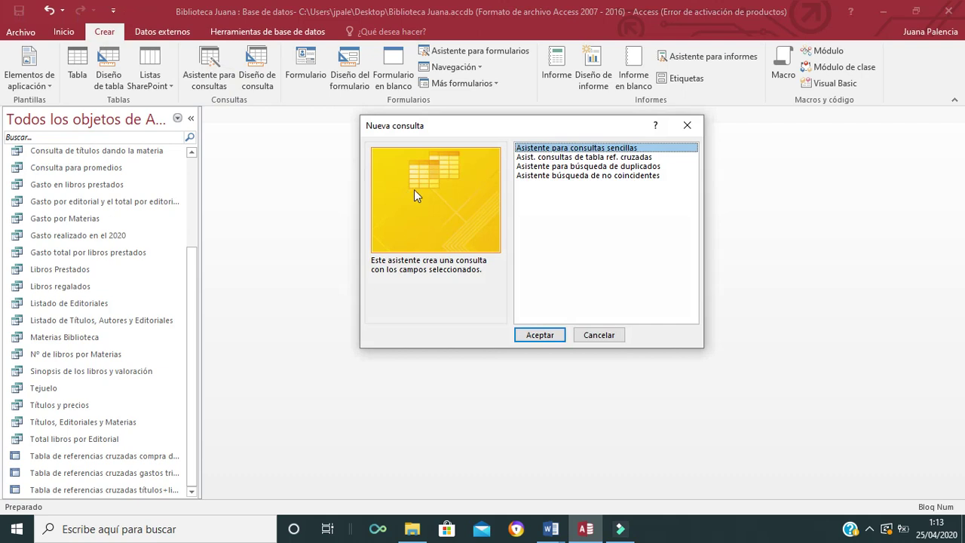
click(546, 157)
click(556, 334)
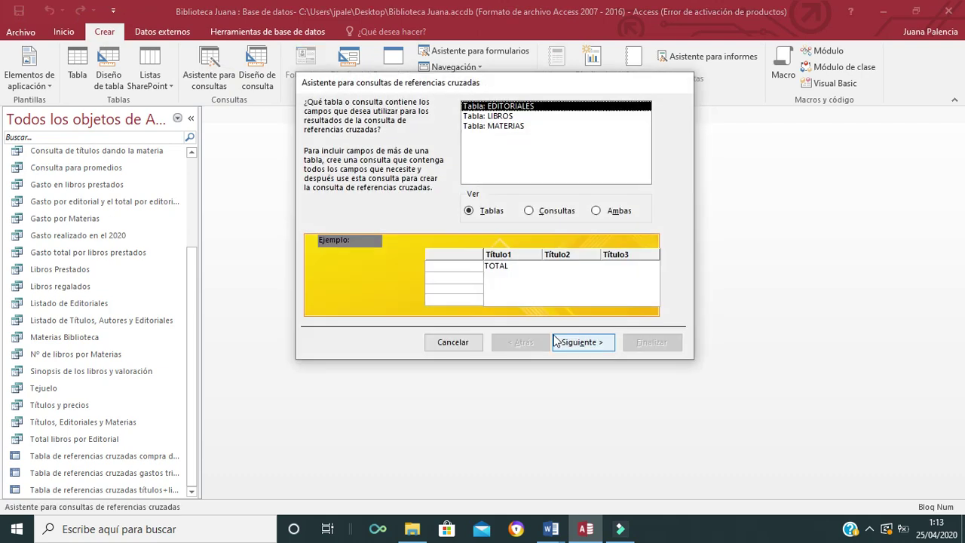
click(532, 213)
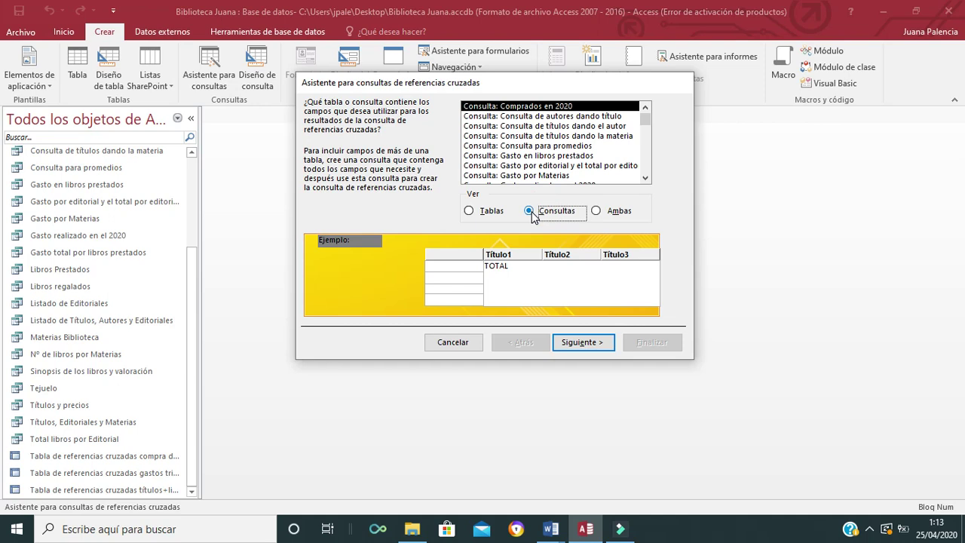
click(541, 148)
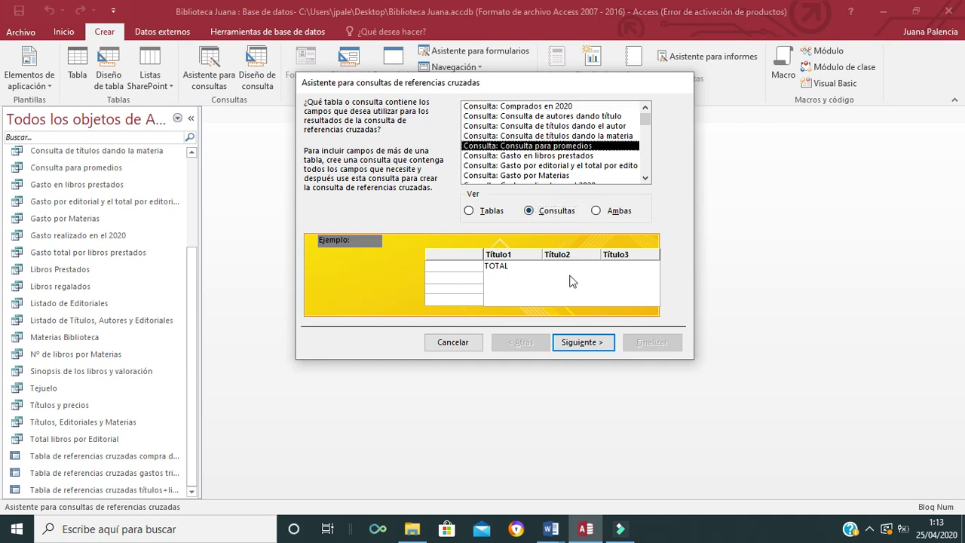
click(582, 346)
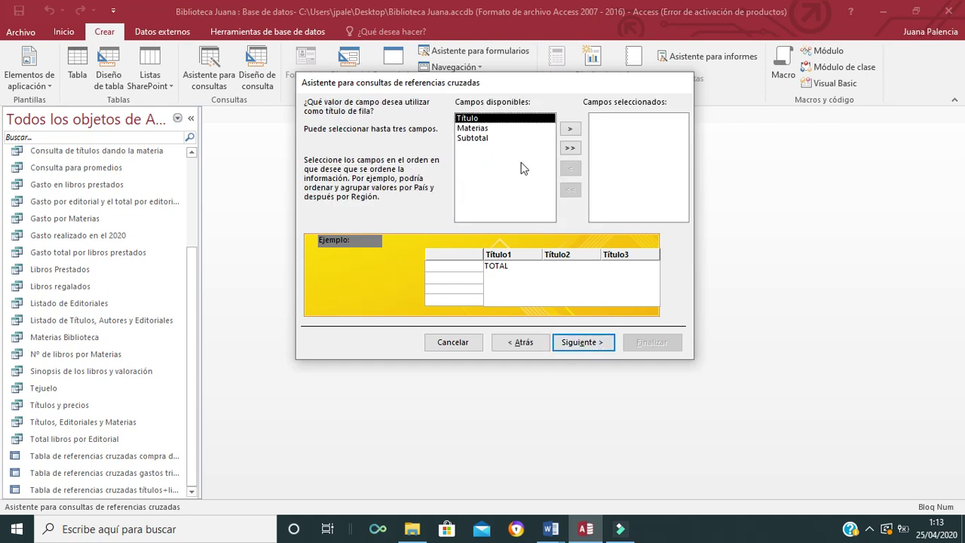
- Use the Materias field as the crosstab's row heading
click(483, 128)
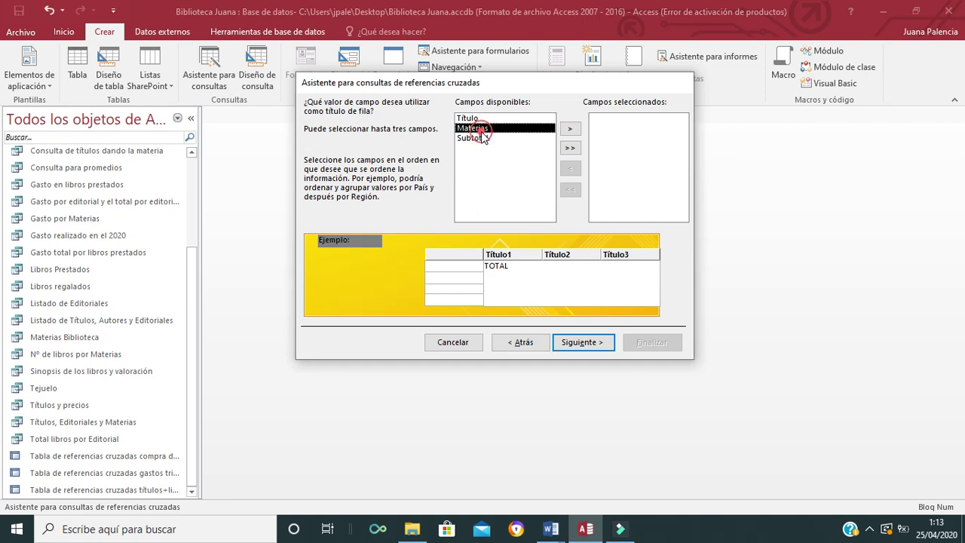
click(569, 129)
click(593, 344)
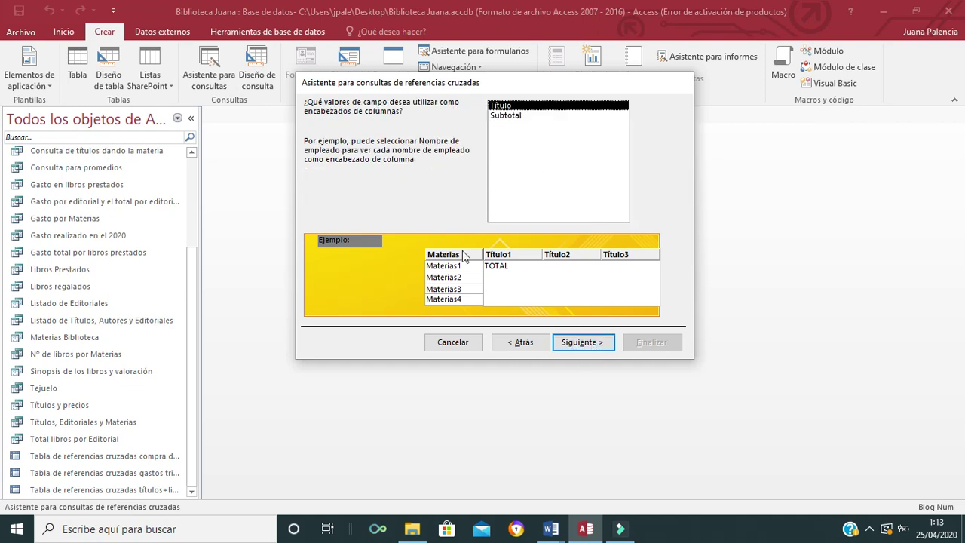
- Keep Título as the column heading and calculate the Promedio of Subtotal at each intersection, keeping the row sums included
click(569, 343)
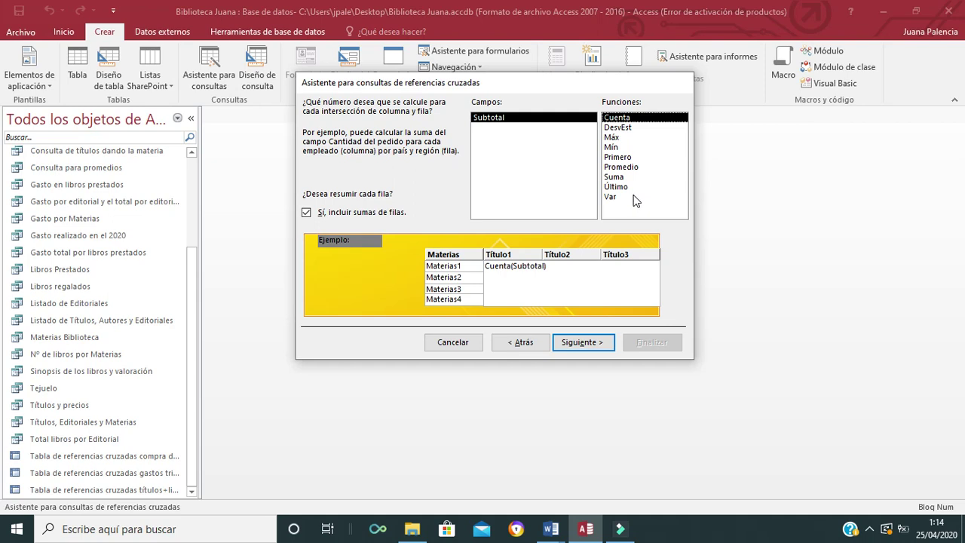
click(631, 172)
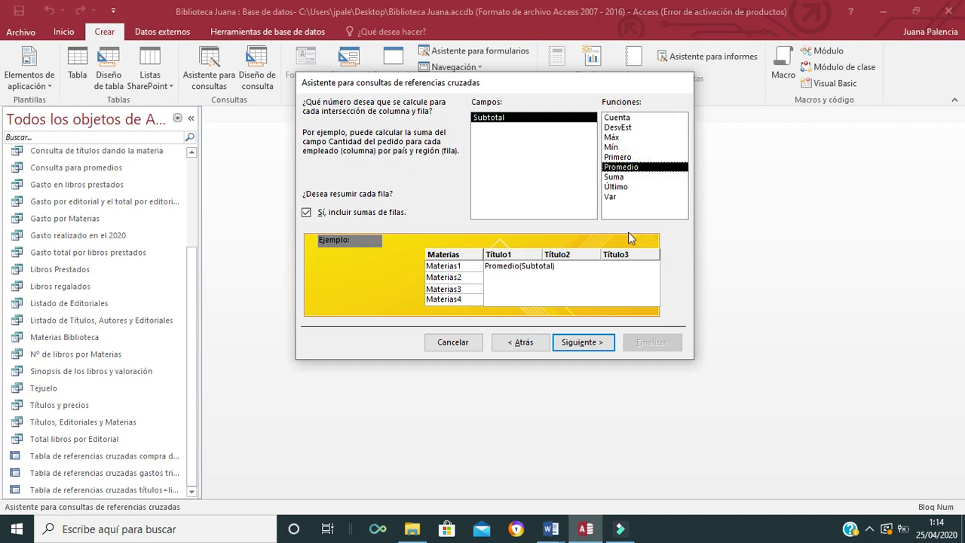
click(586, 343)
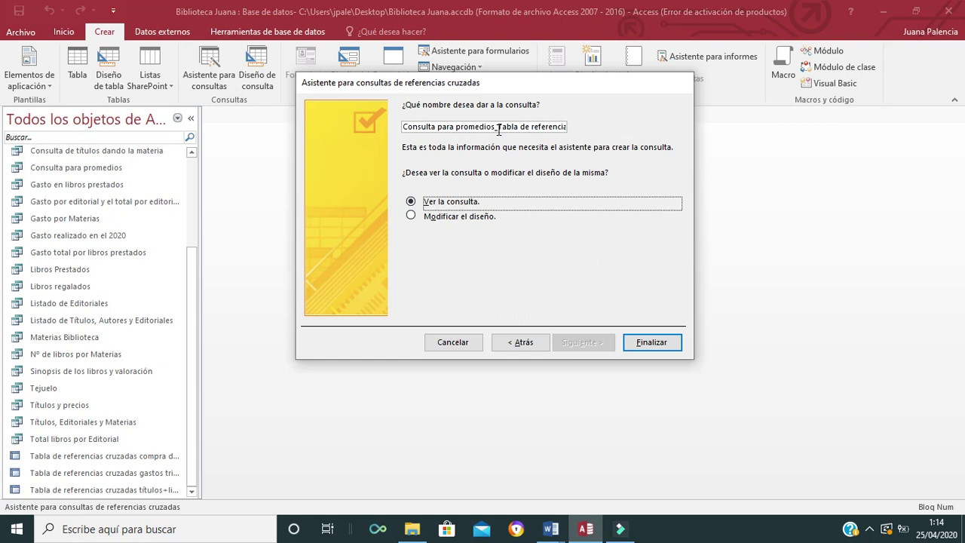
- Name the query "Tabla de referencias cruzadaspromedio por materias", finish the wizard to view it, and widen the Total de Subtotal column
drag(497, 126, 391, 130)
key(Delete)
key(Delete)
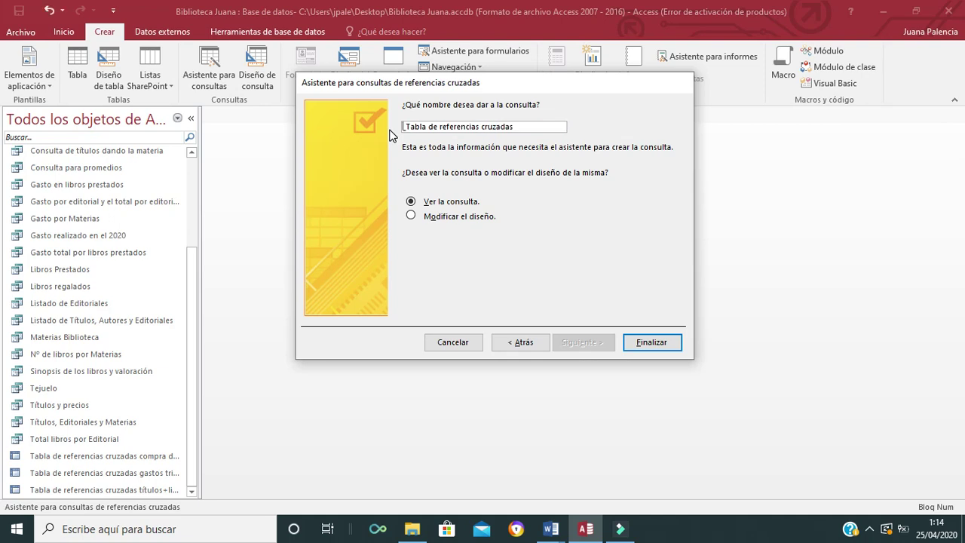
key(Delete)
click(529, 130)
text(promedio p)
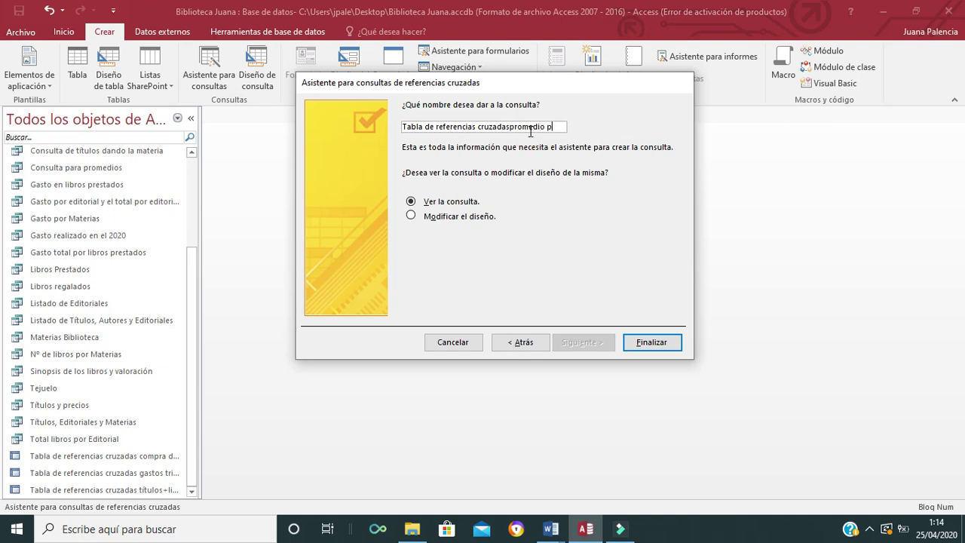
text(or materias)
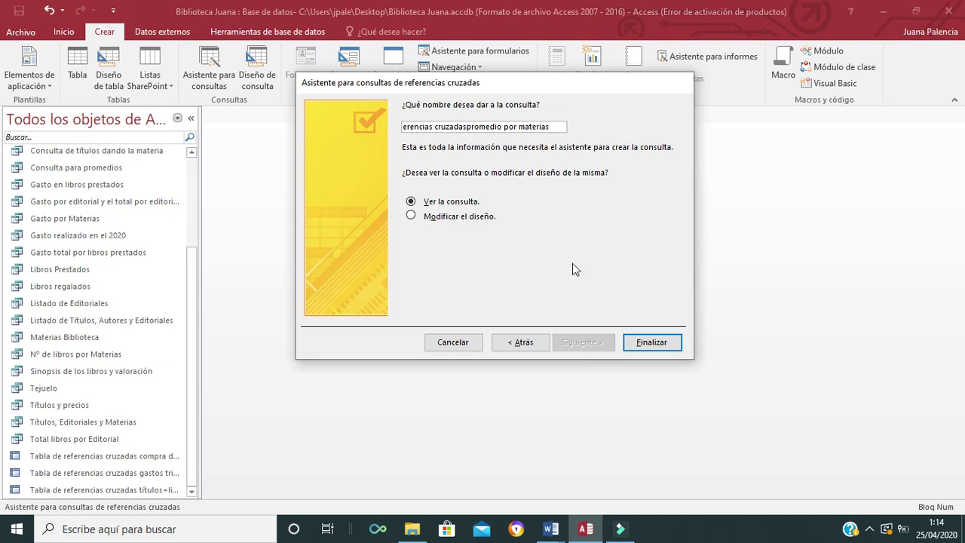
drag(551, 127, 377, 126)
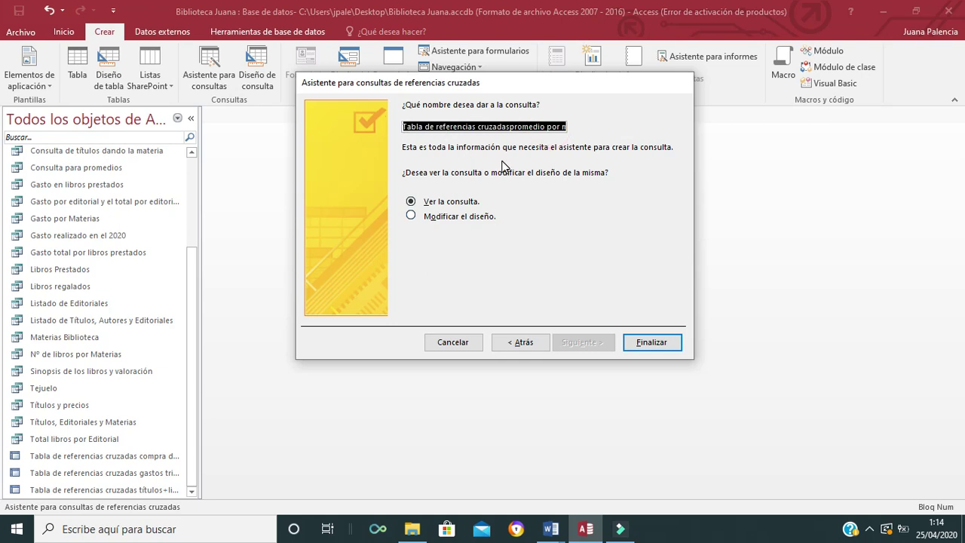
click(653, 343)
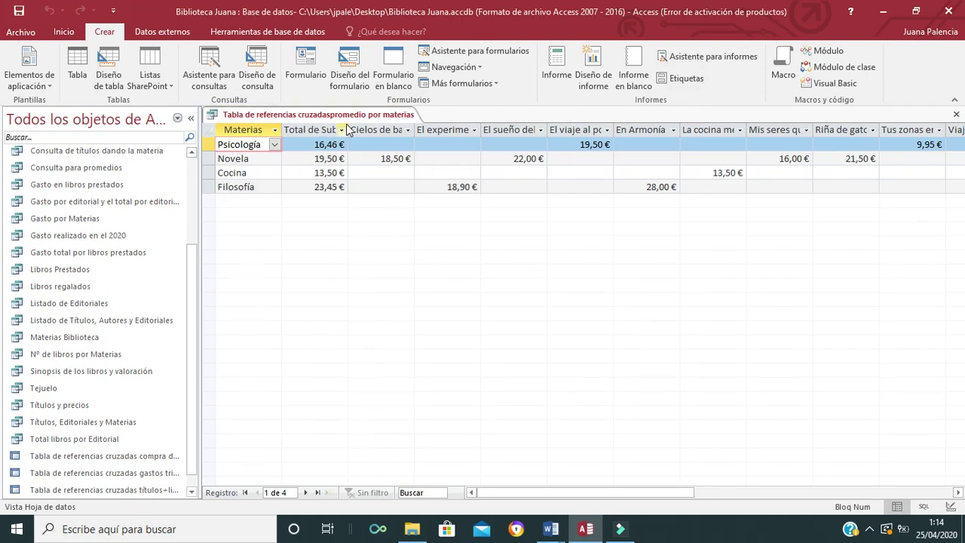
drag(348, 124, 378, 124)
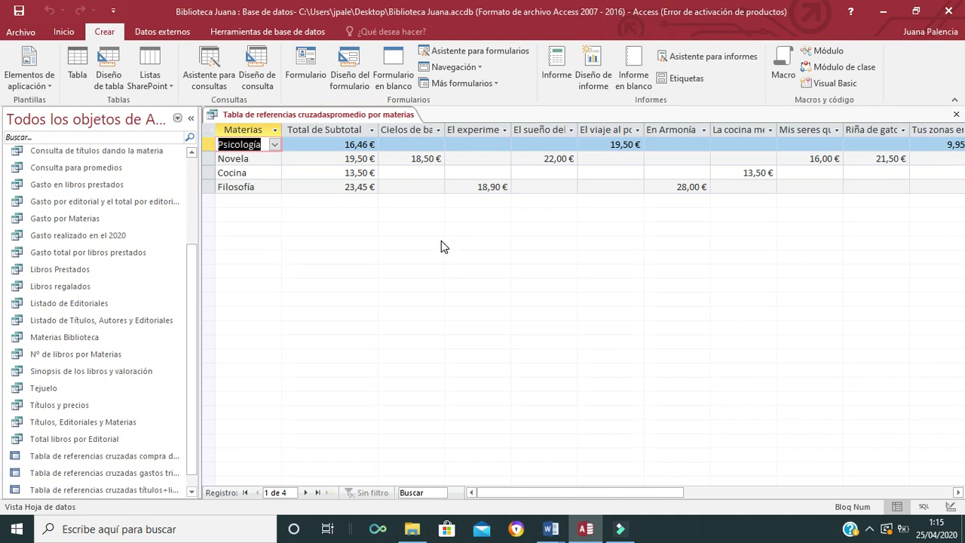
click(955, 115)
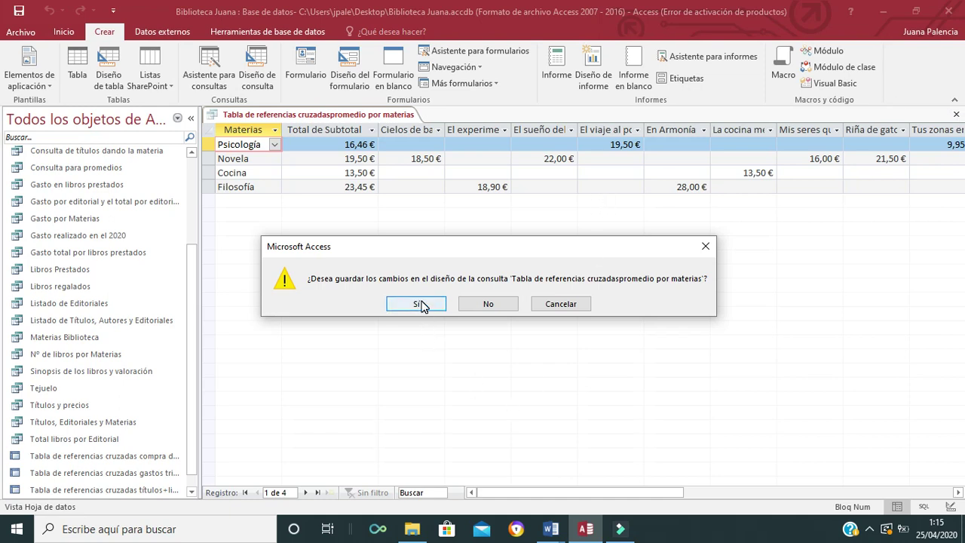
click(549, 306)
click(265, 66)
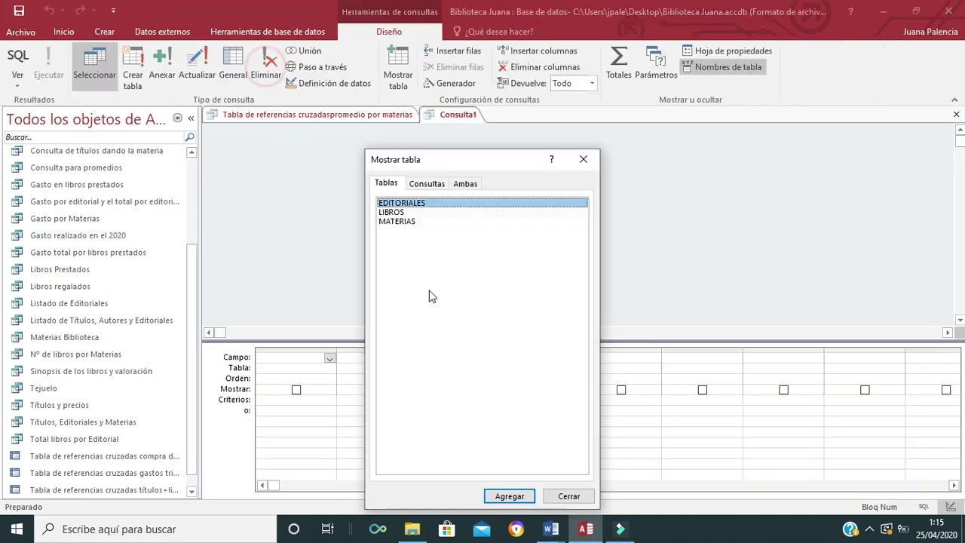
click(583, 161)
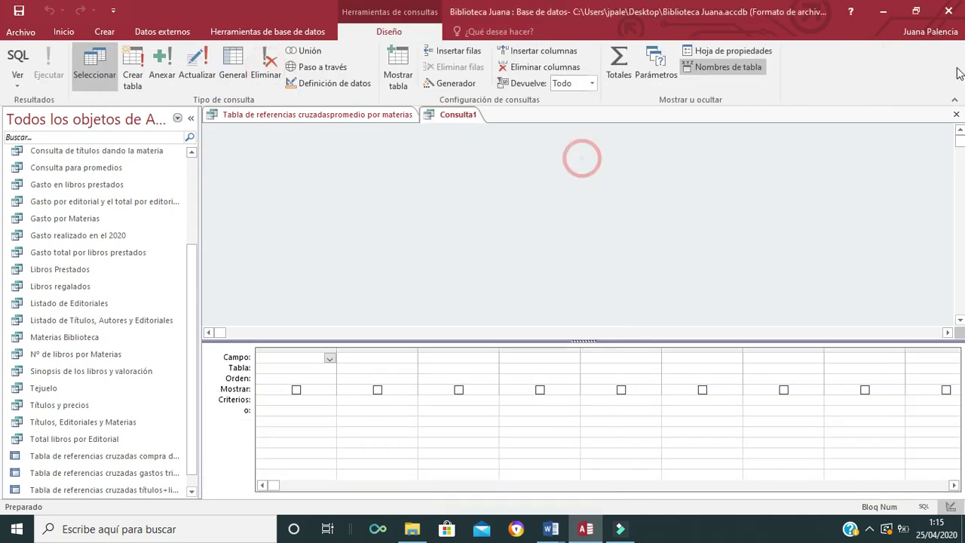
click(324, 117)
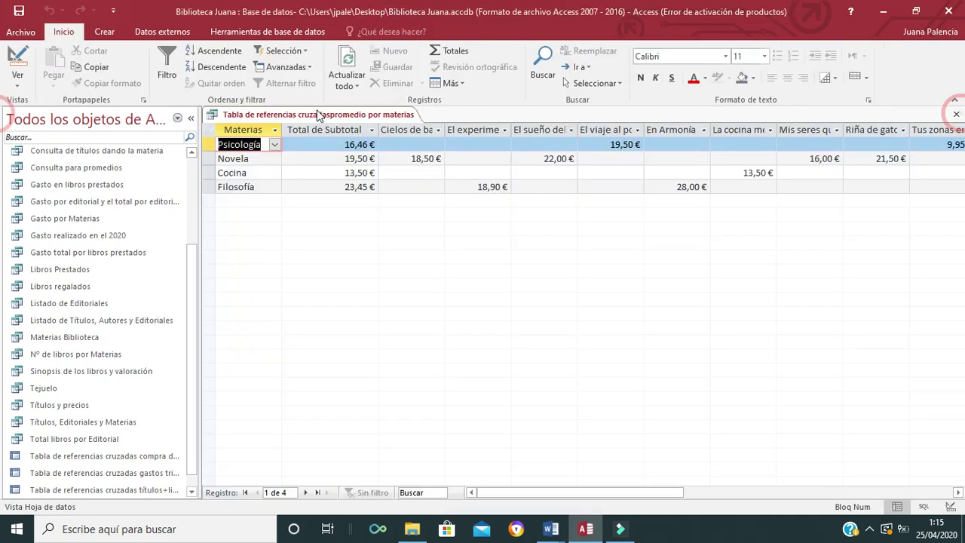
- Open the averages crosstab in Design view, widen the Total de Subtotal, Materias and Título grid columns, and close it saving the changes
right_click(318, 115)
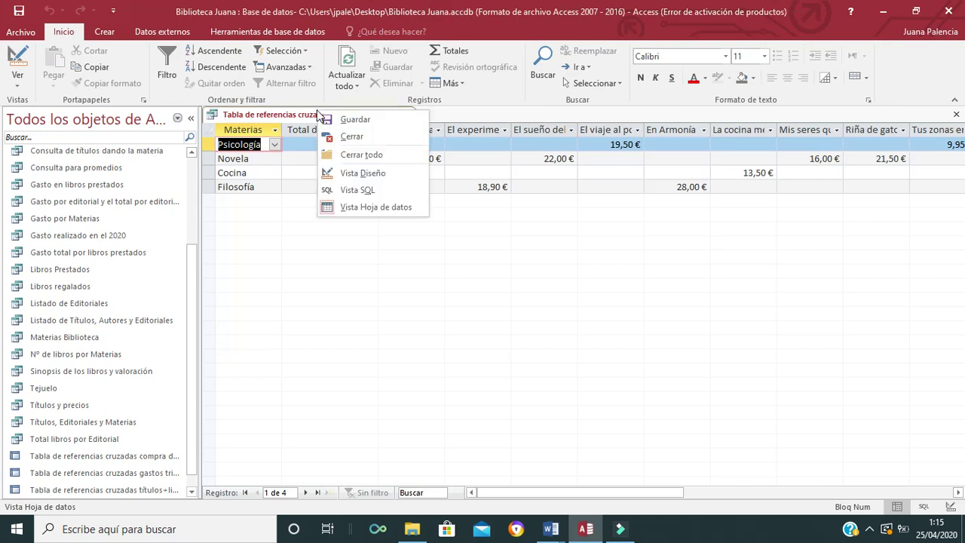
click(352, 171)
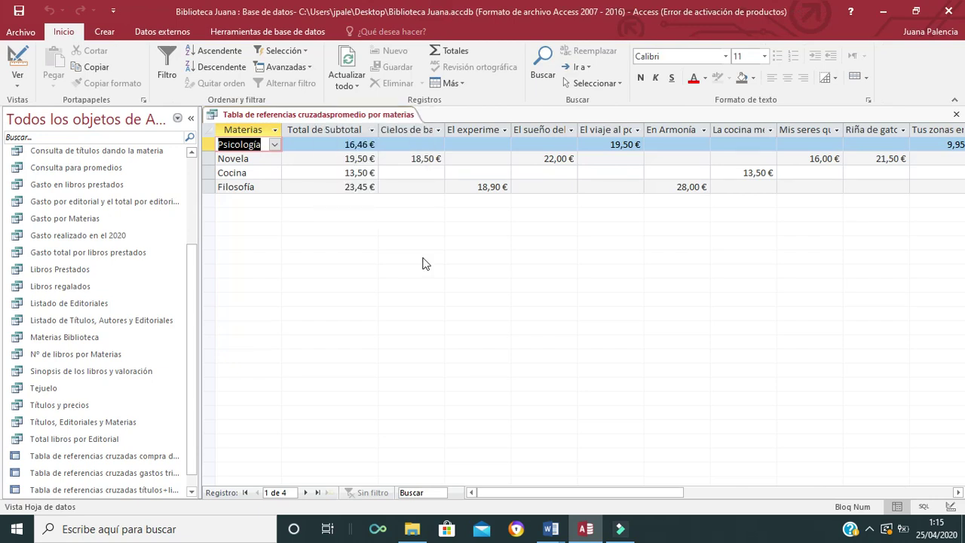
drag(581, 338, 695, 339)
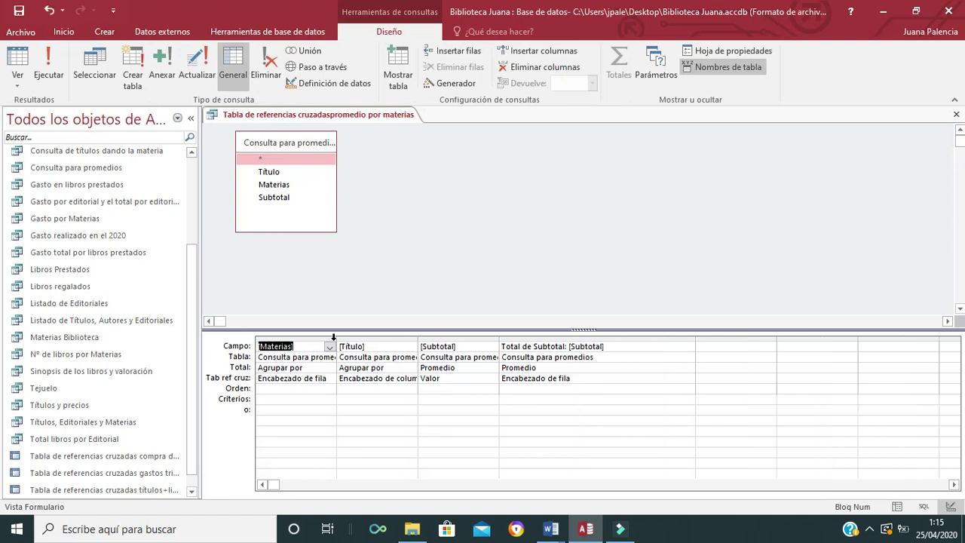
drag(337, 338, 367, 338)
drag(448, 338, 470, 338)
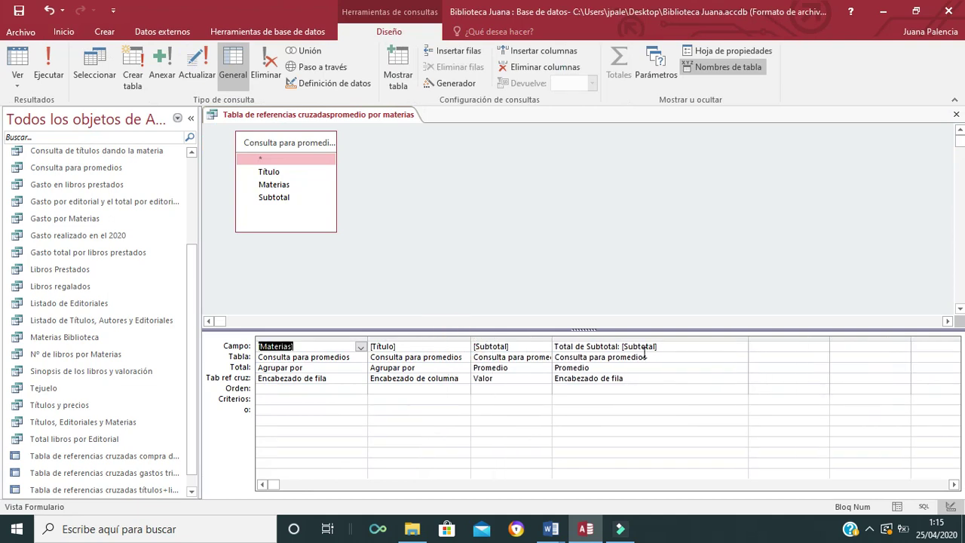
click(954, 117)
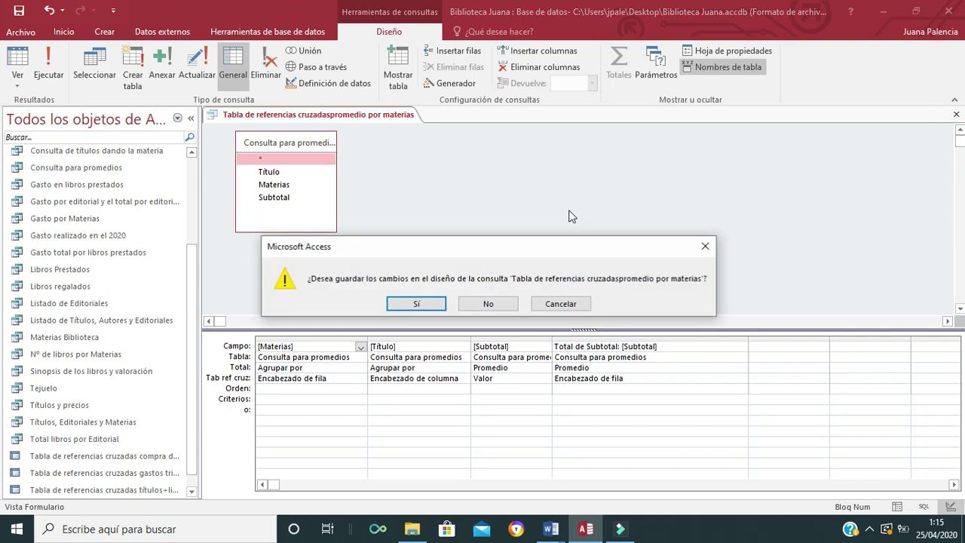
click(427, 303)
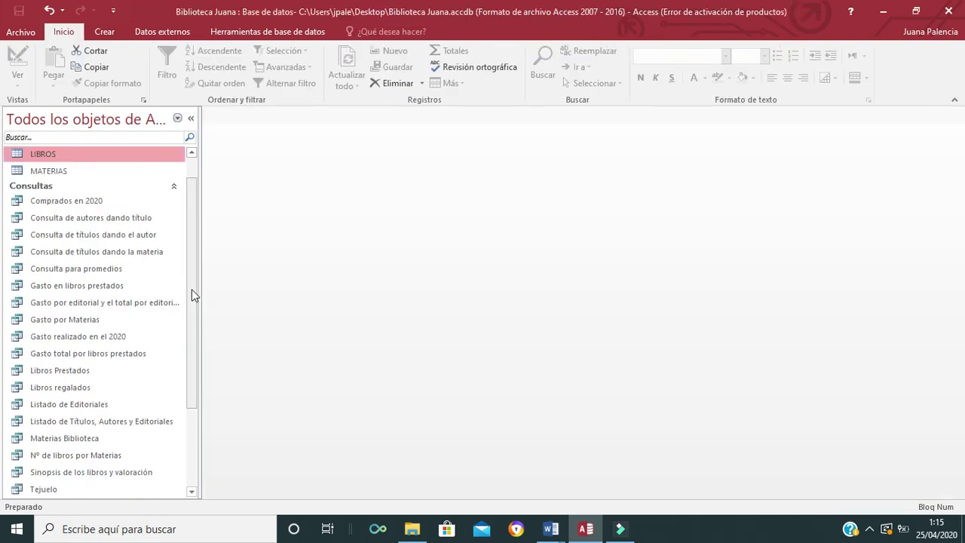
drag(191, 294, 189, 422)
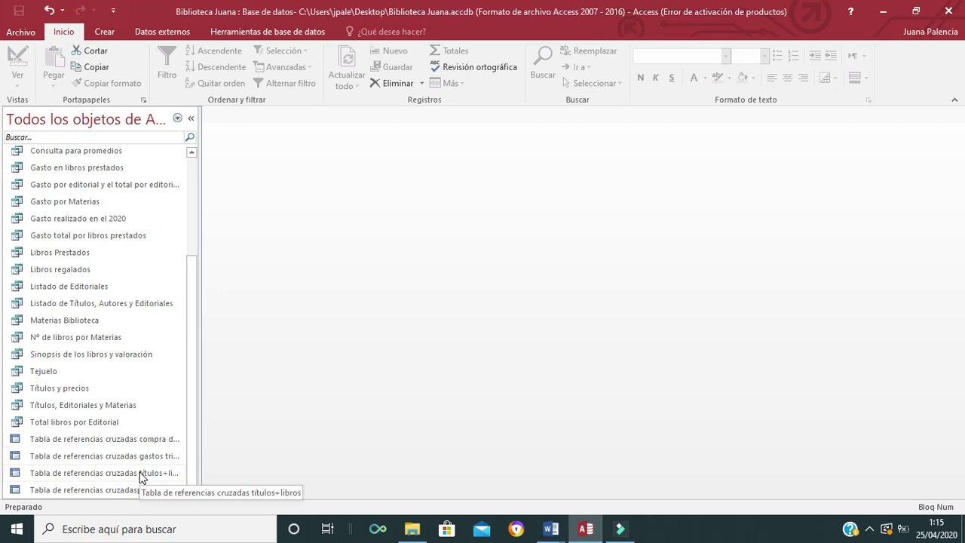